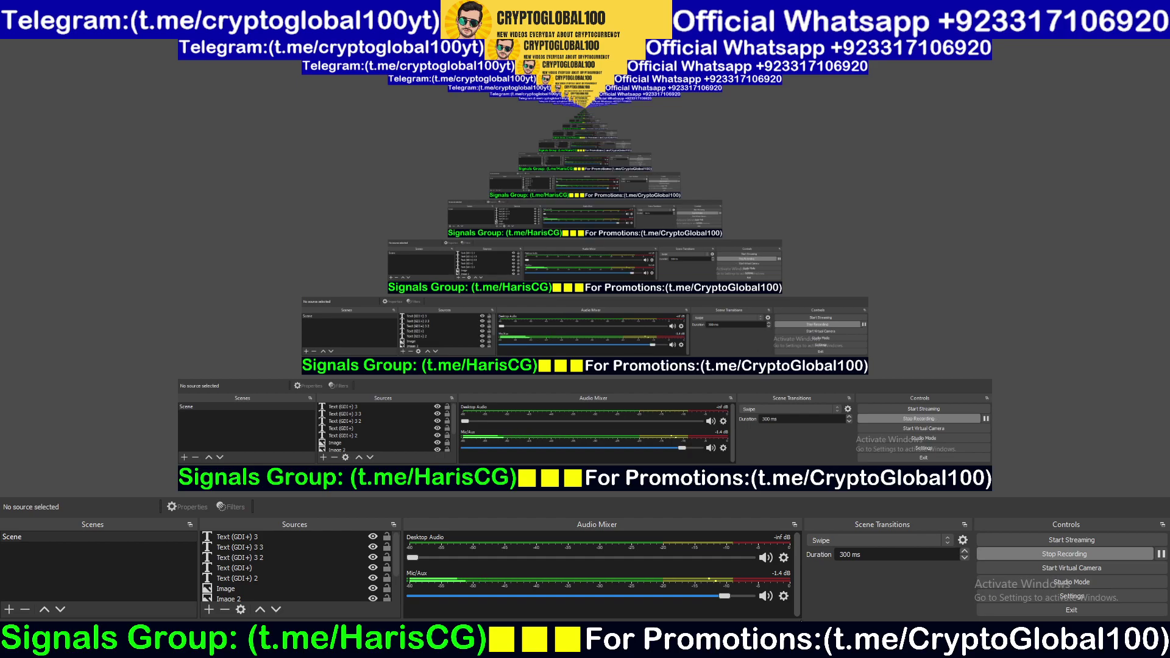
Step: Hide OBS and scroll through the Ooki Protocol page on CoinMarketCap
click(672, 646)
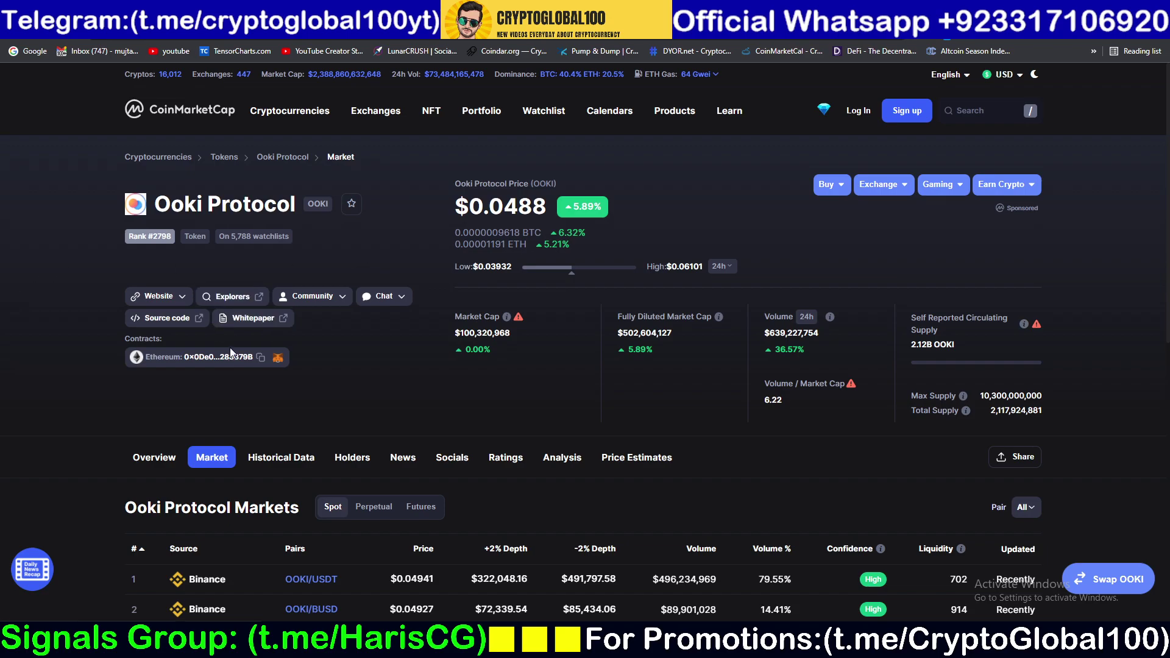
scroll(367, 489, down, 4)
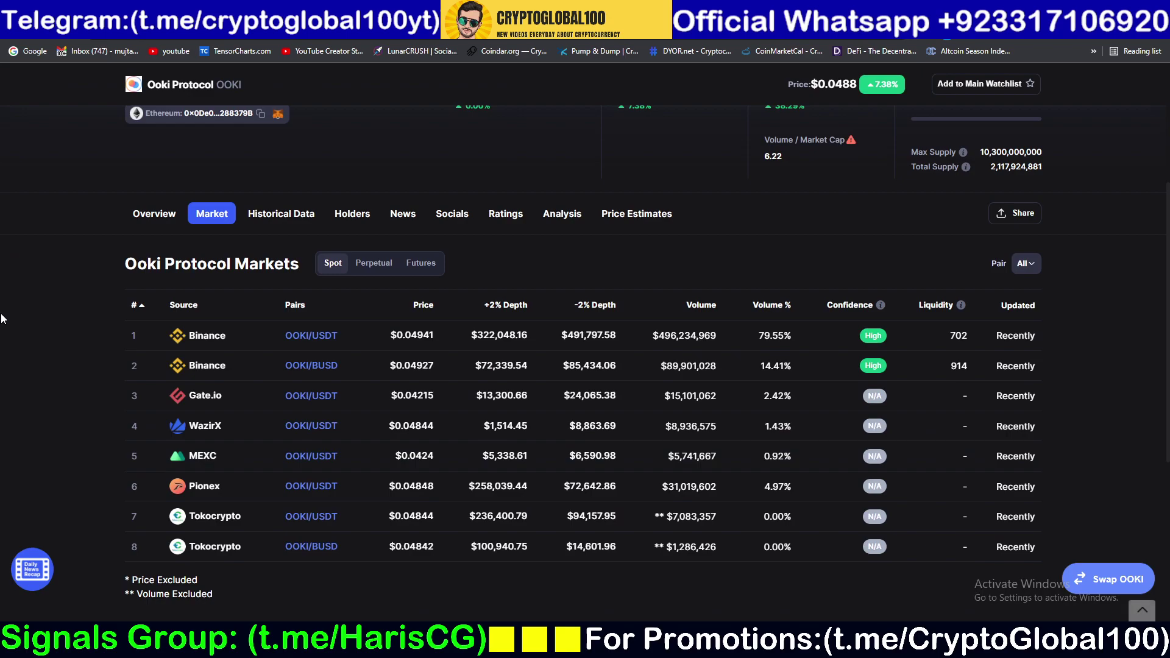
scroll(3, 319, up, 4)
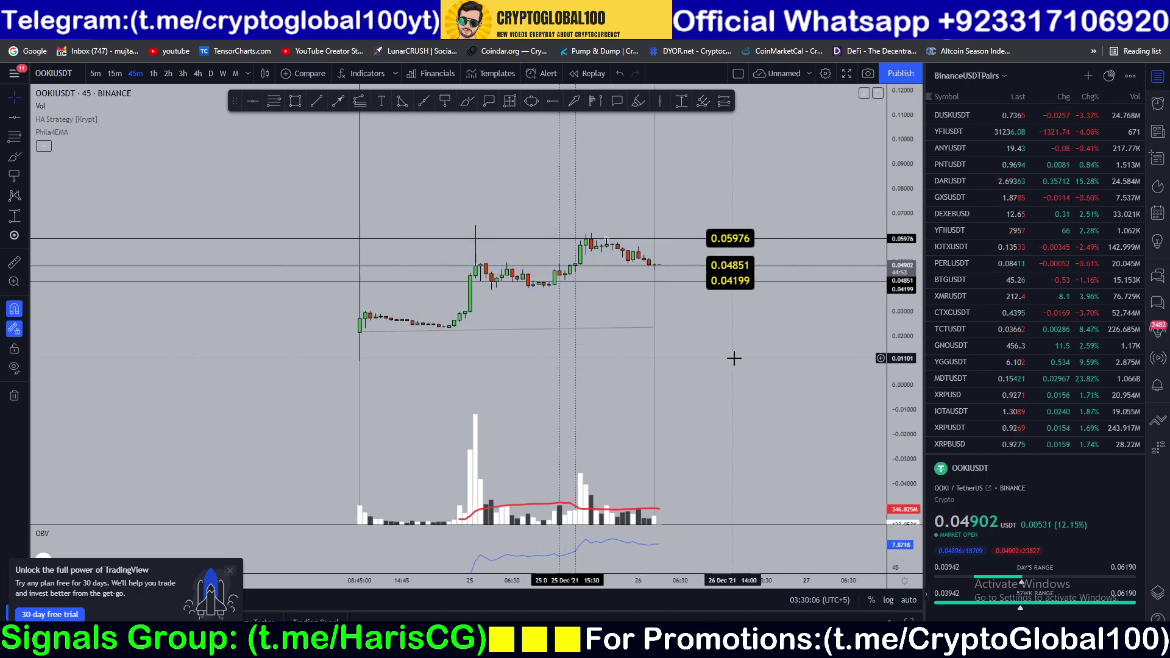
Step: Pan the TradingView chart, collapse the watchlist, then scroll CoinMarketCap to the markets table
right_click(731, 349)
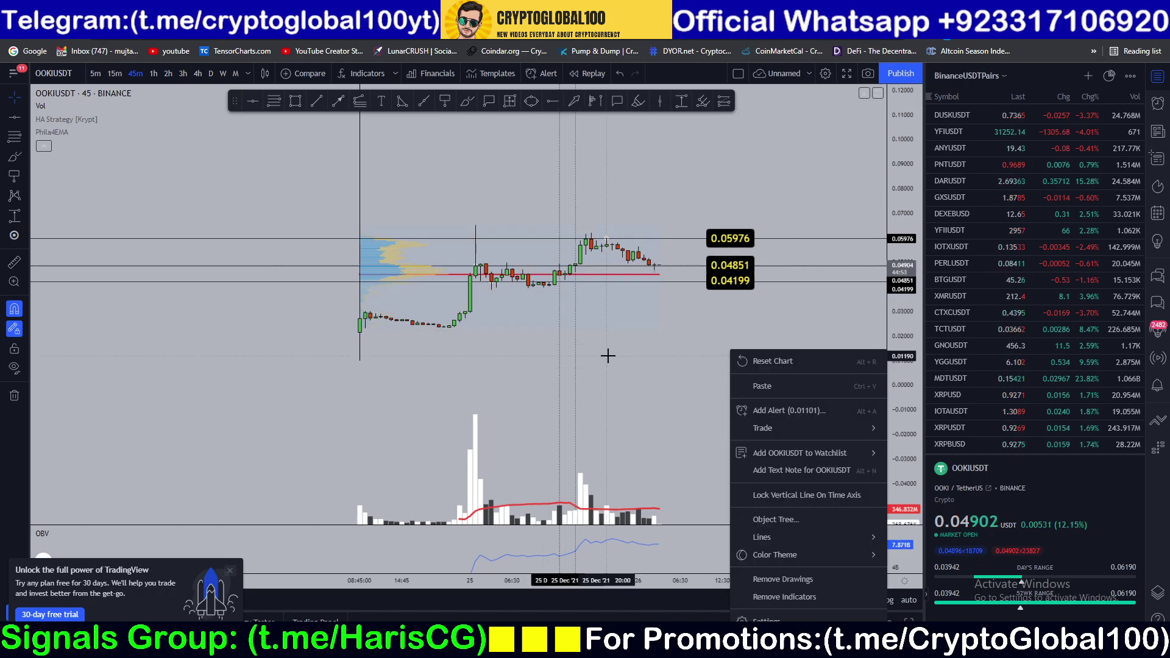
click(642, 347)
drag(674, 358, 635, 354)
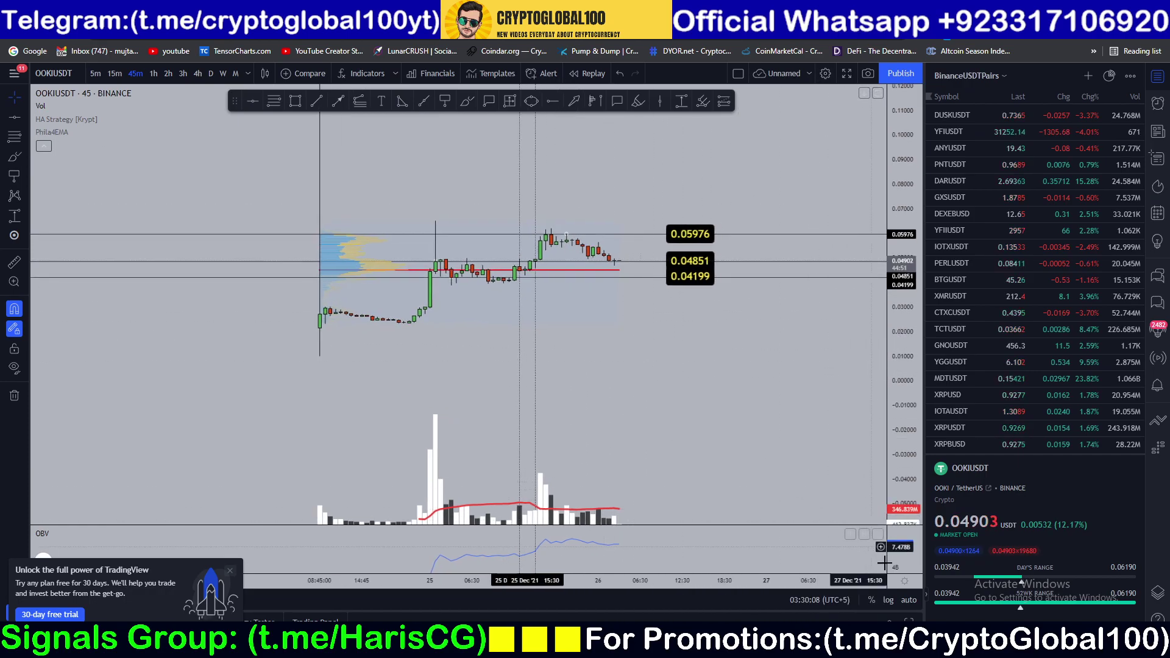
click(927, 595)
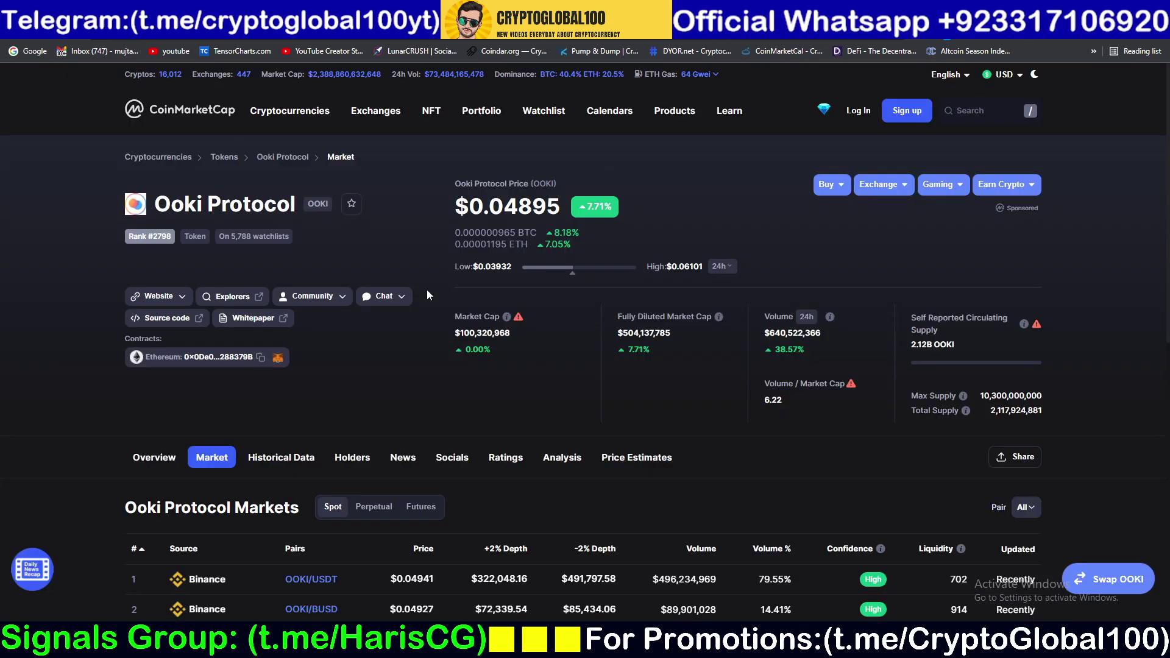
scroll(335, 412, down, 4)
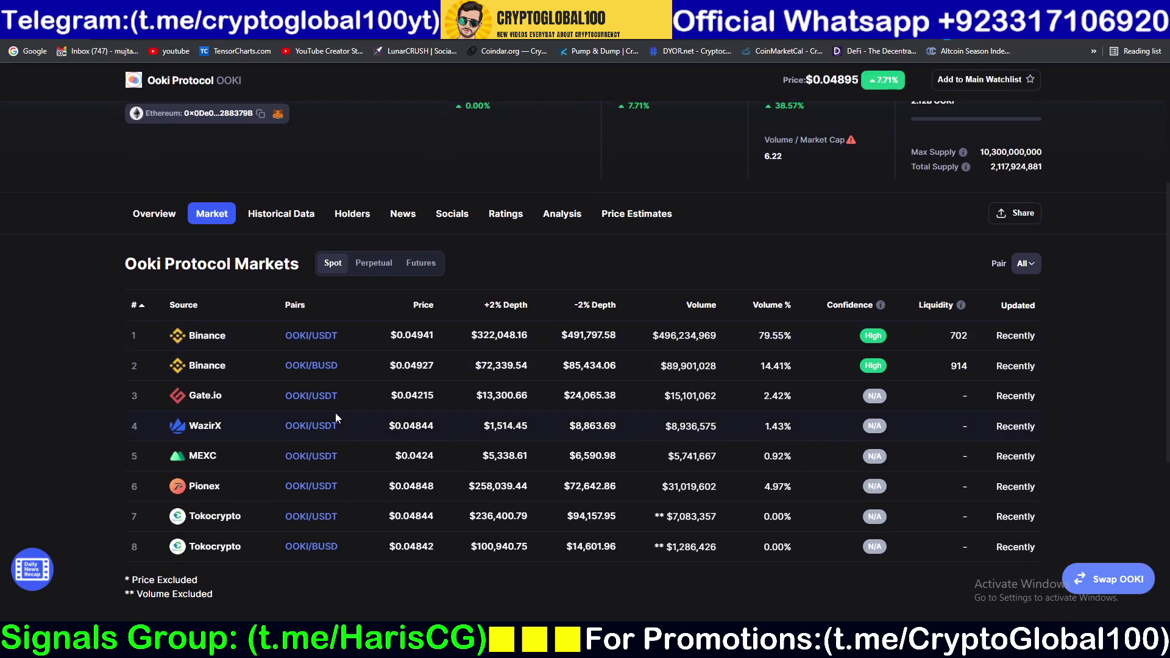
click(304, 459)
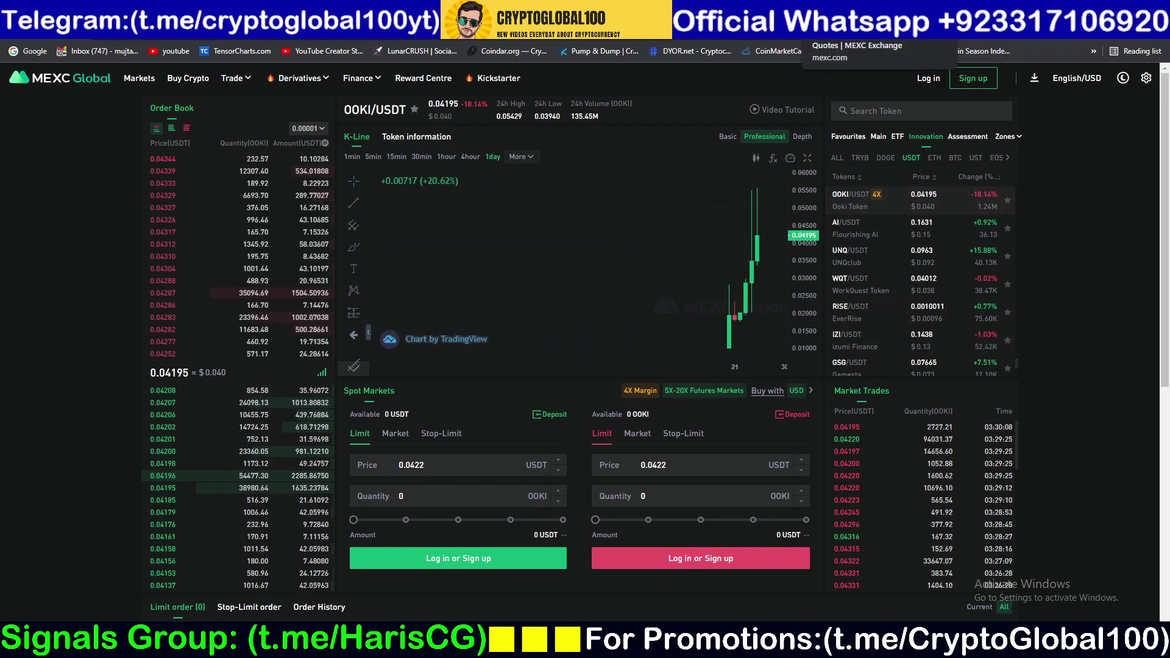
key(ctrl+w)
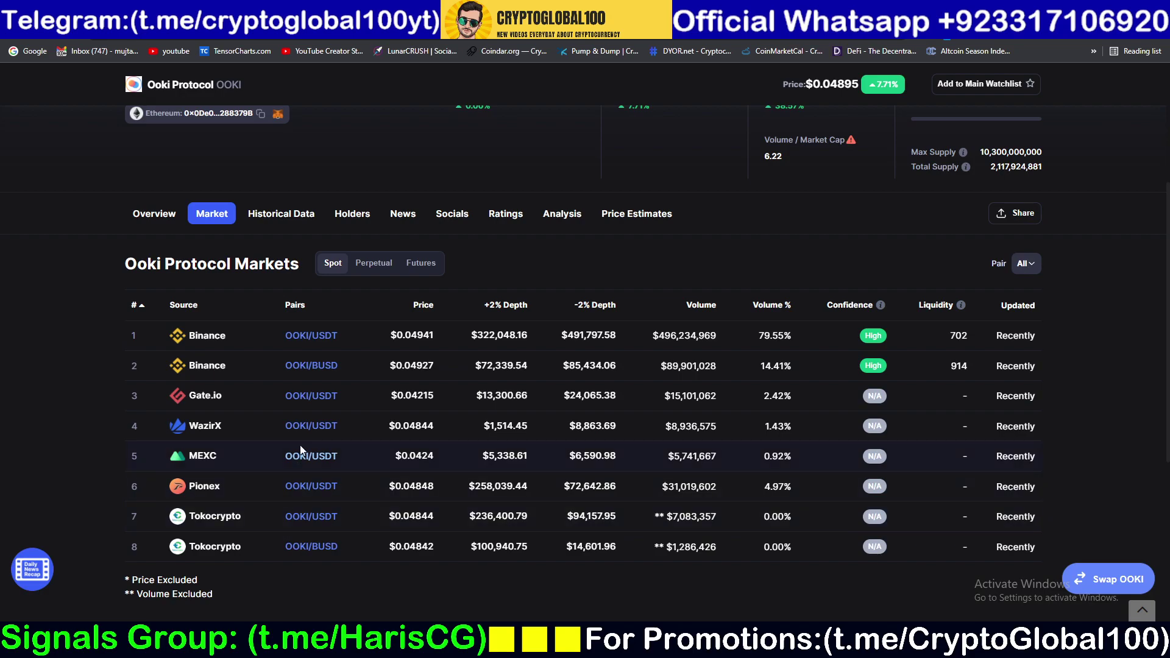
Step: Pan the OOKIUSDT 45-minute chart to the recent candles, then move to Gate.io's OOKI/USDT page
click(309, 398)
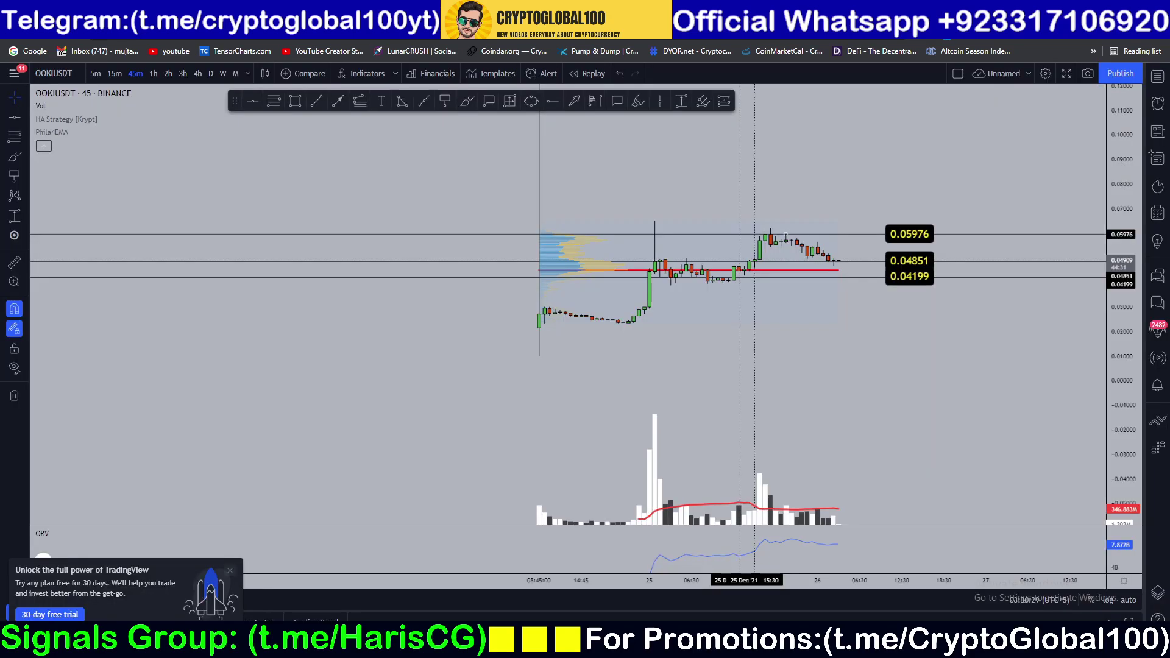
scroll(541, 355, up, 1)
drag(738, 323, 602, 372)
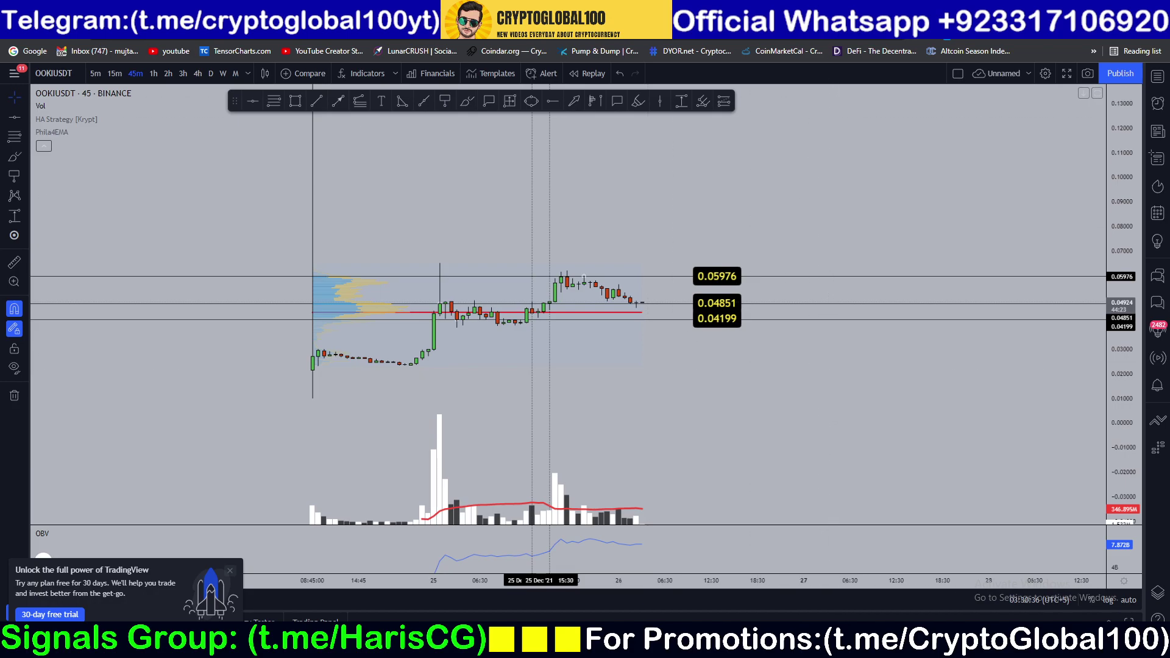
key(ctrl+Tab)
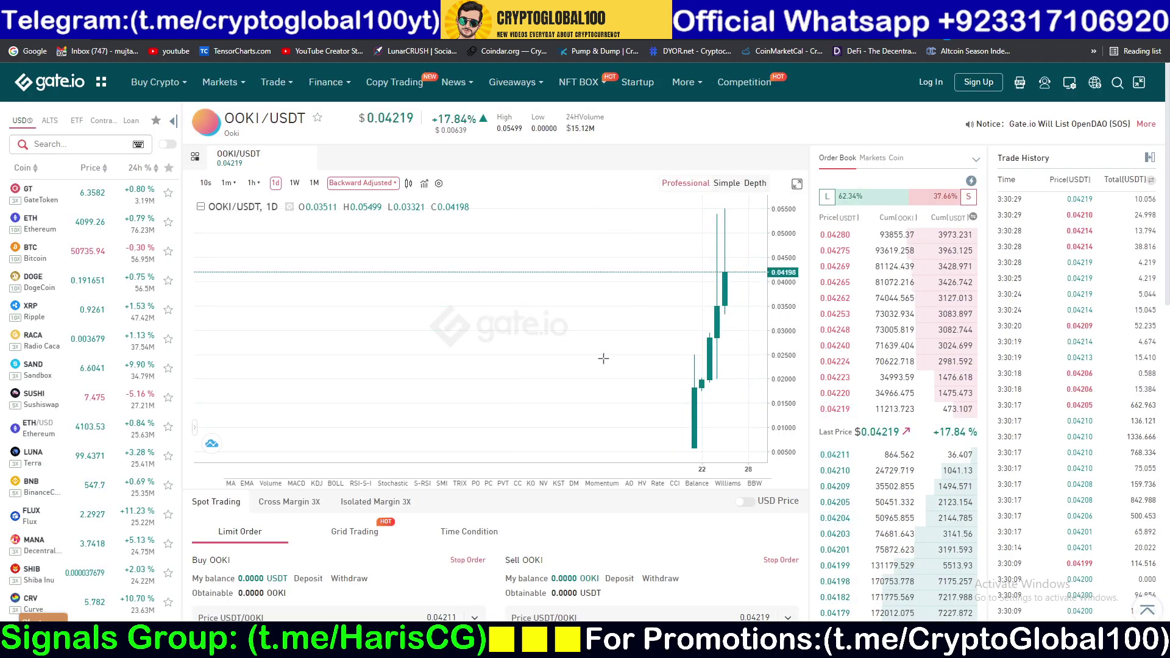
Step: Return to the Binance OOKIUSDT 45-minute chart in TradingView
click(853, 12)
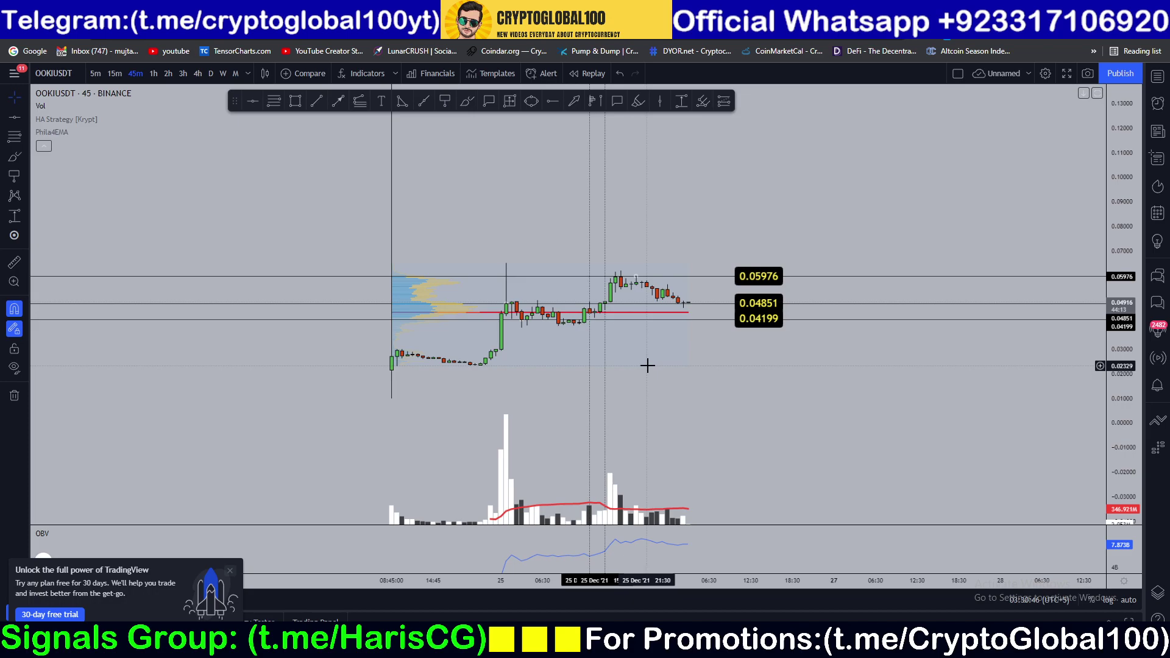
Step: Trace the red support line with red freehand brush strokes
scroll(605, 400, up, 2)
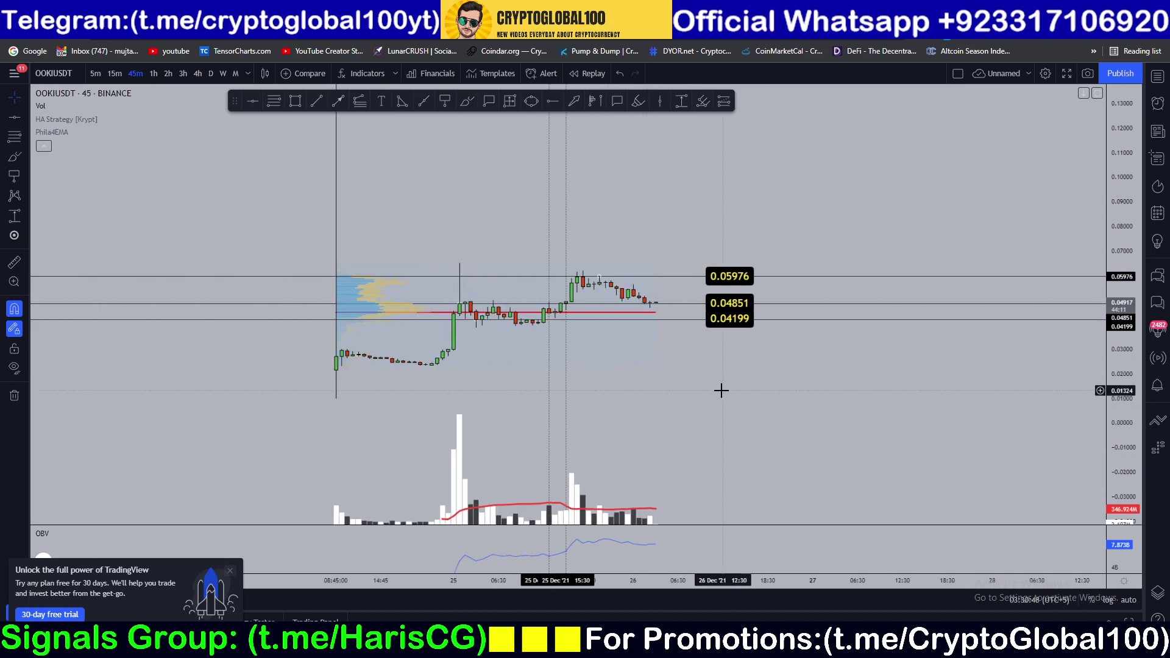
click(387, 312)
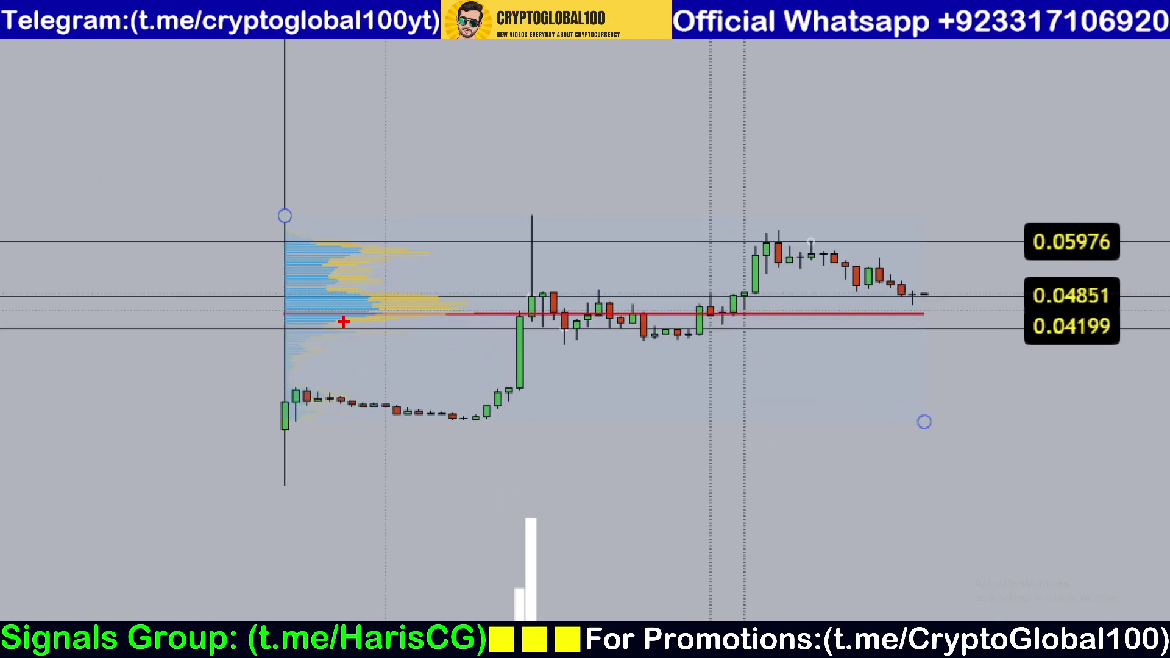
drag(334, 316, 1007, 316)
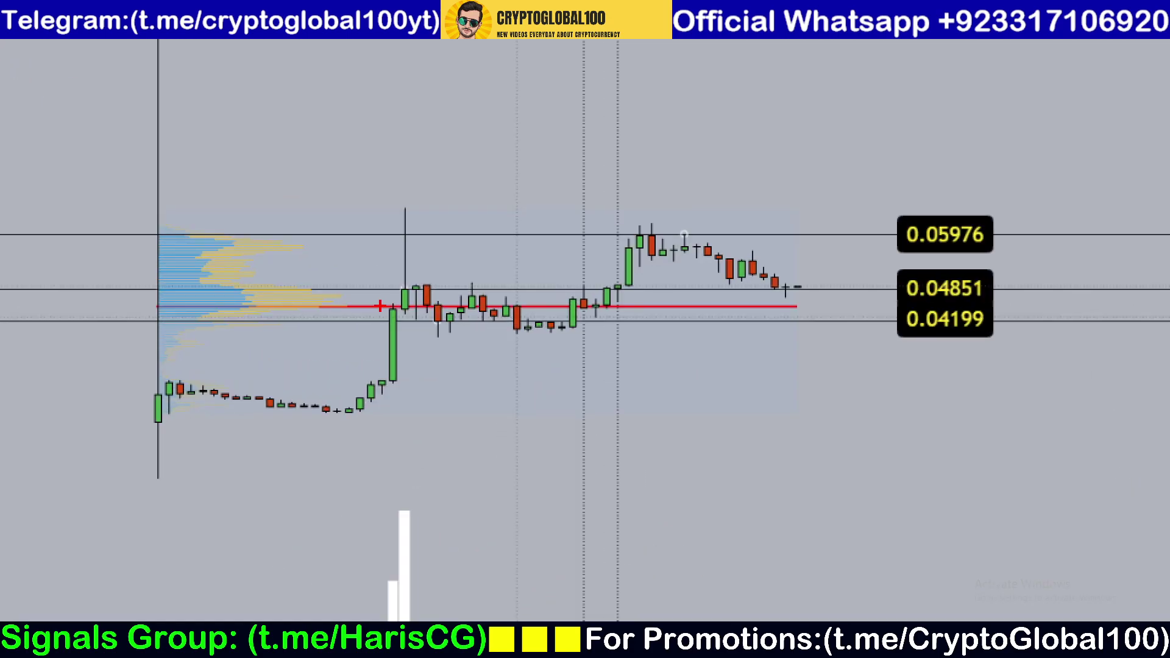
mouse_move(380, 306)
mouse_down()
mouse_move(418, 306)
mouse_move(425, 345)
mouse_up()
drag(453, 308, 493, 308)
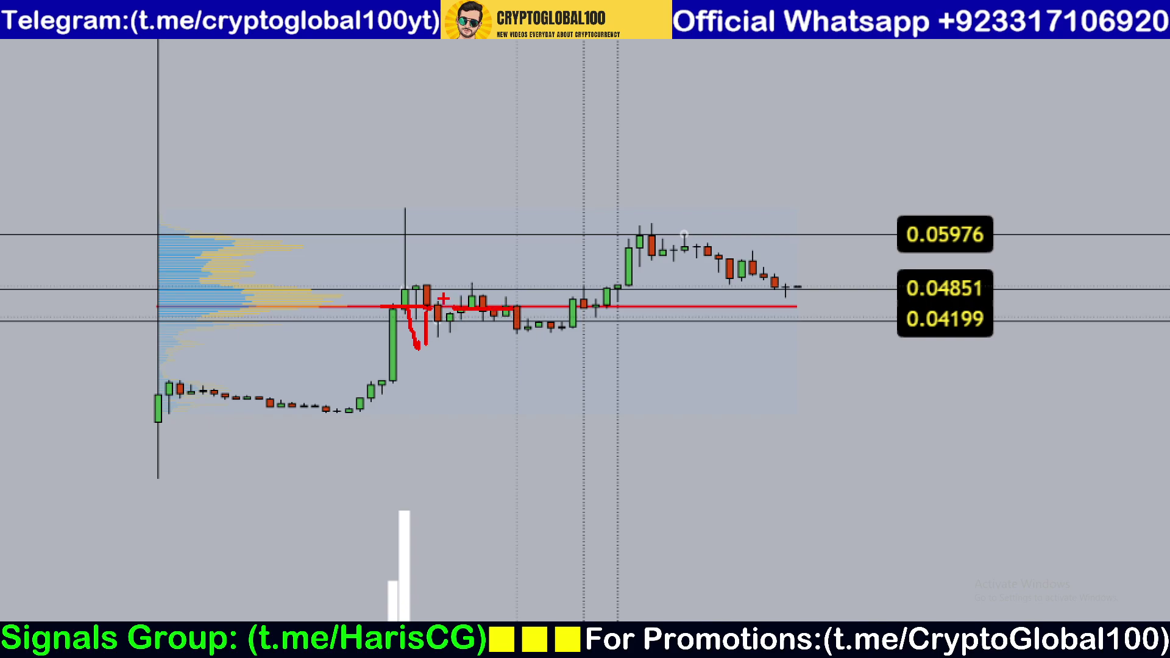
drag(542, 307, 748, 309)
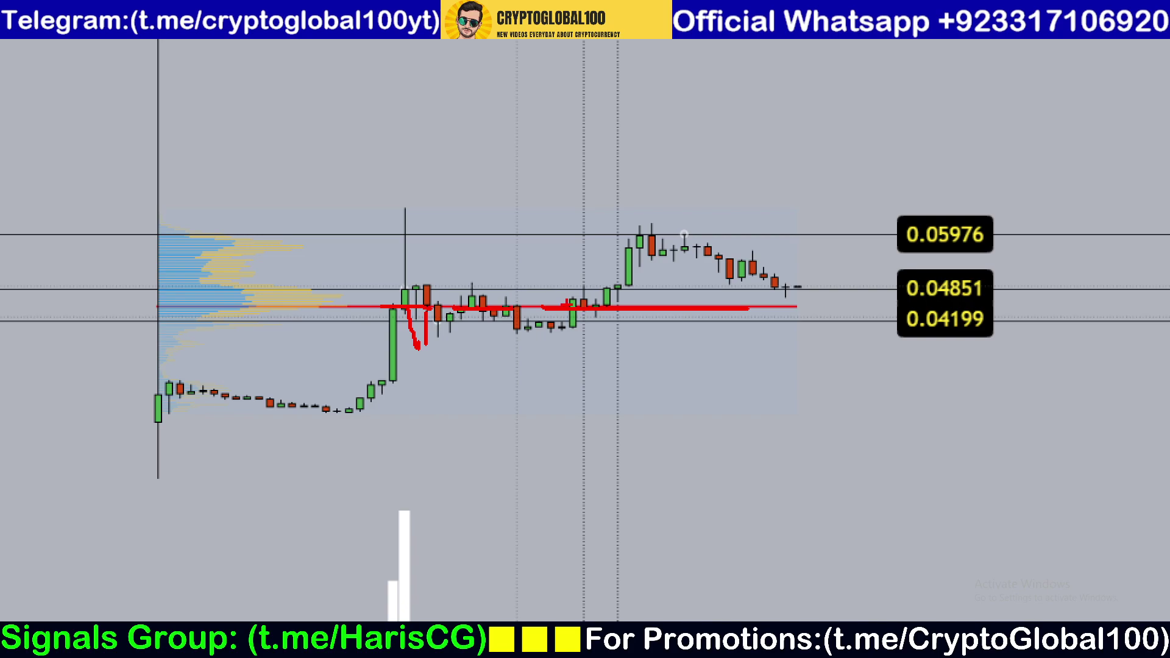
key(Escape)
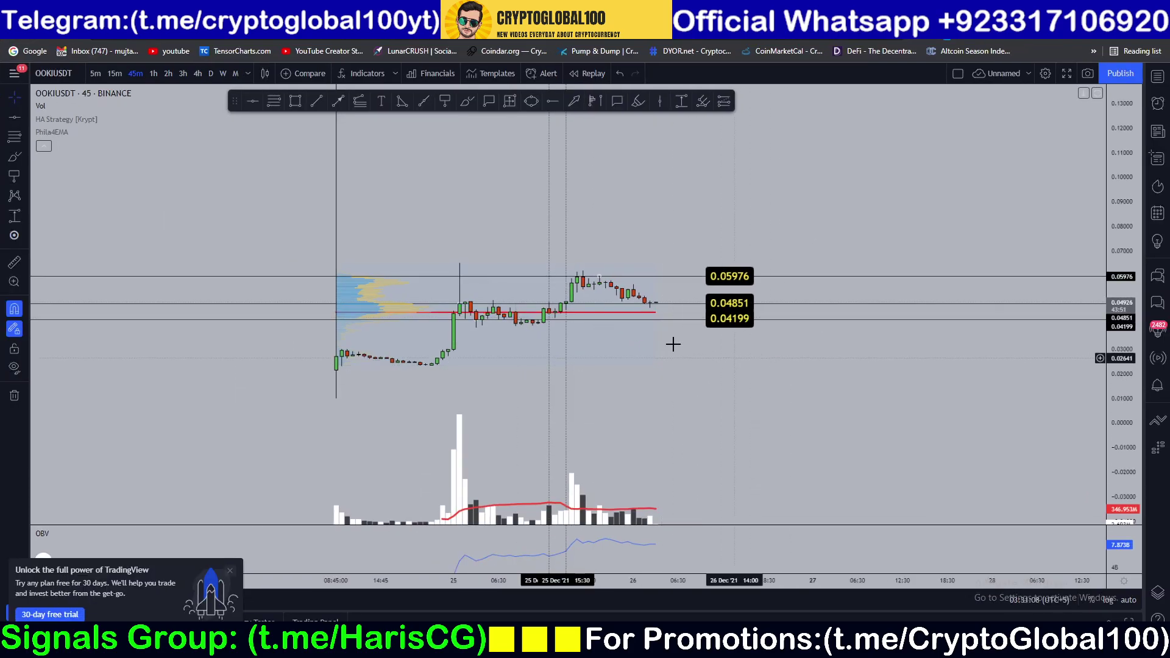
Step: Stretch the price scale and circle the 0.04851–0.04199 zone in red
drag(1114, 445, 875, 327)
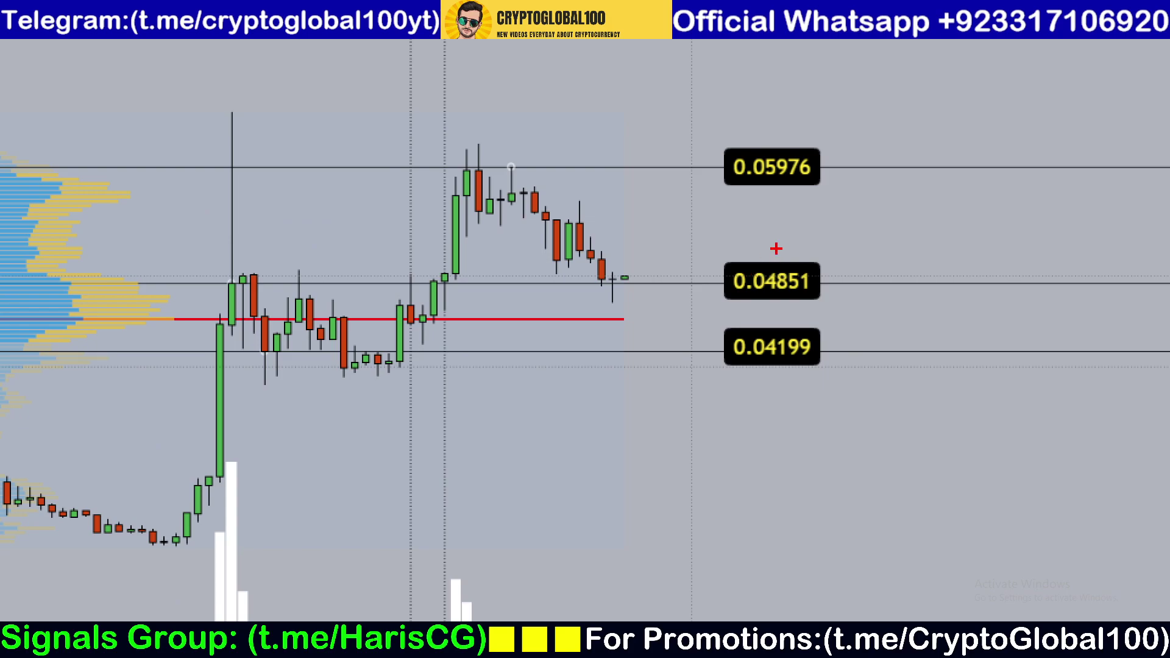
mouse_move(776, 249)
mouse_down()
mouse_move(724, 277)
mouse_move(724, 334)
mouse_up()
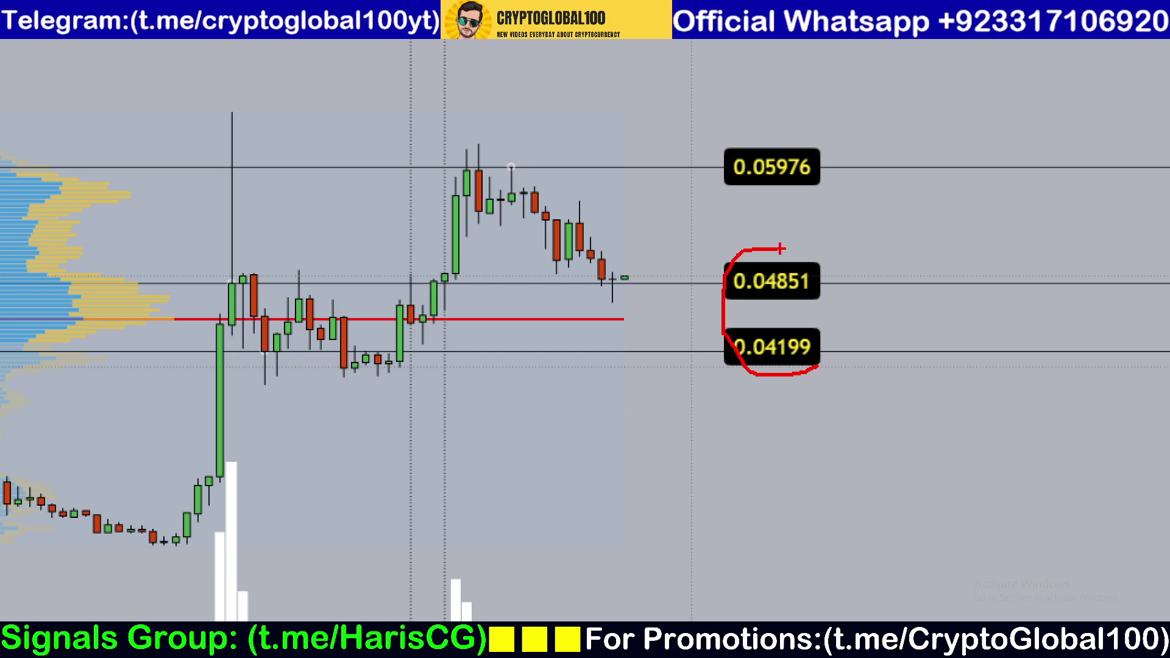
mouse_move(772, 242)
mouse_down()
mouse_move(816, 247)
mouse_move(852, 334)
mouse_move(792, 389)
mouse_up()
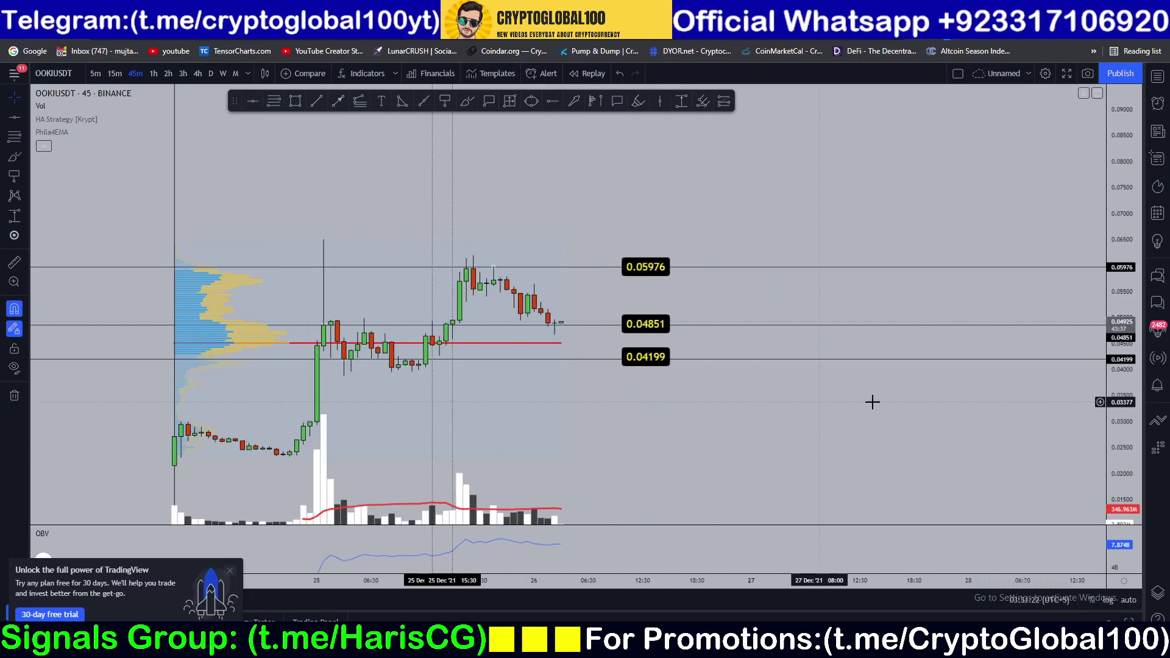
drag(1121, 439, 1122, 372)
Step: Reframe the candles, then draw red strokes toward 0.05976, a cross, and marks over the highs
drag(839, 308, 515, 317)
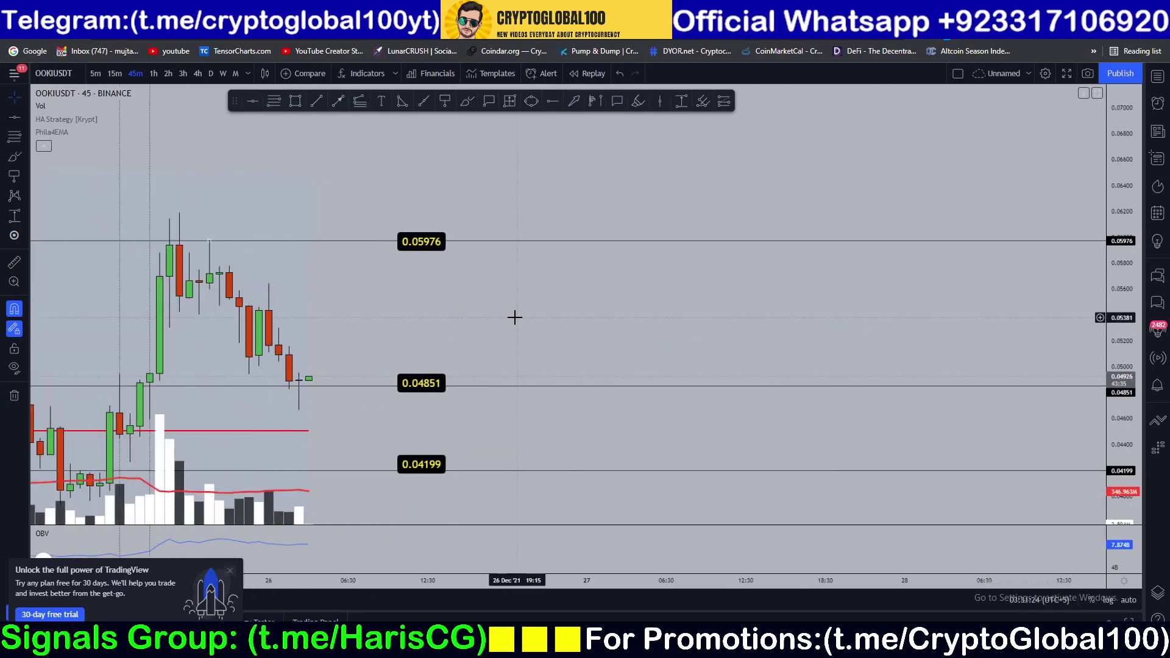
drag(557, 282, 713, 269)
drag(1111, 210, 1111, 228)
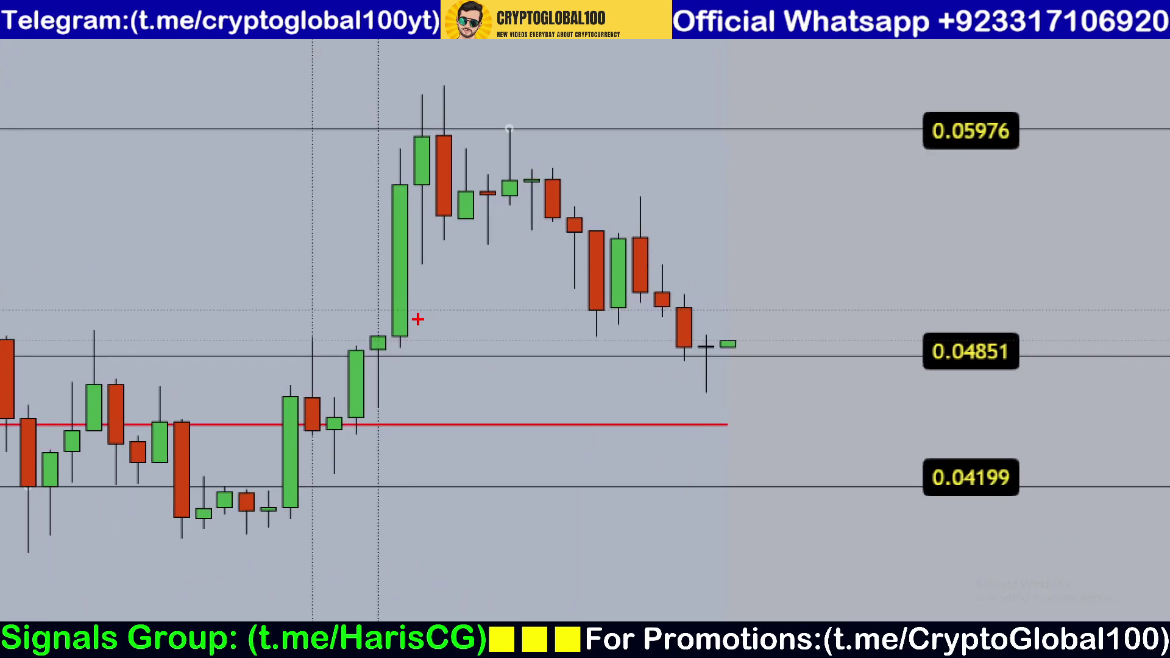
drag(403, 317, 350, 82)
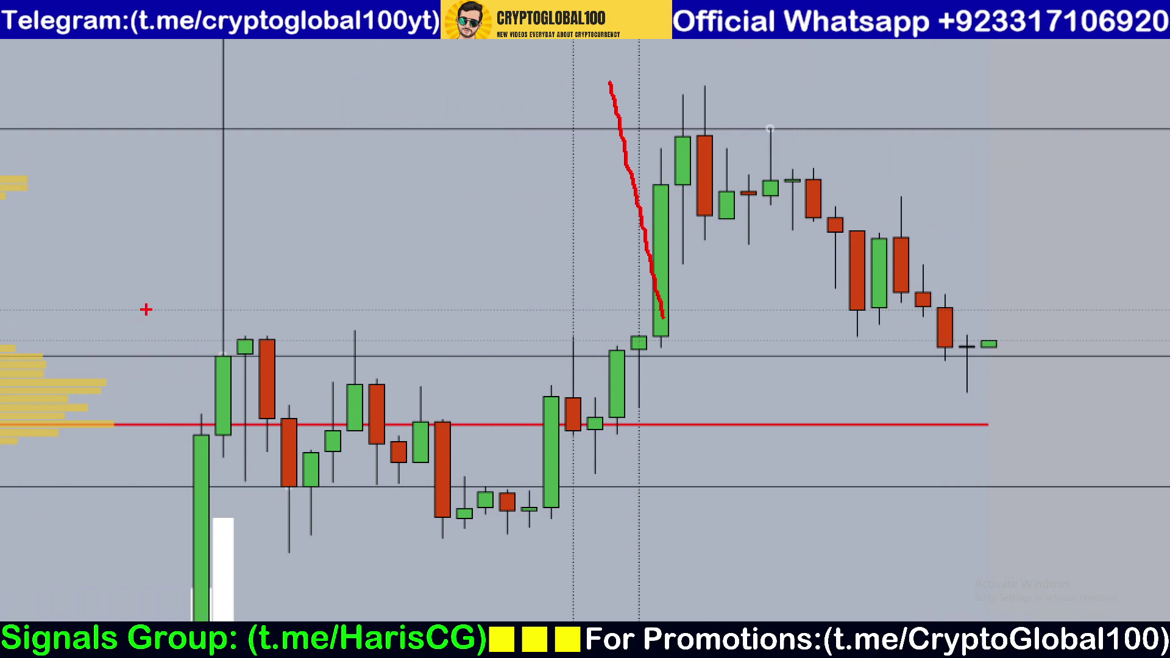
drag(247, 102, 184, 195)
drag(205, 117, 247, 174)
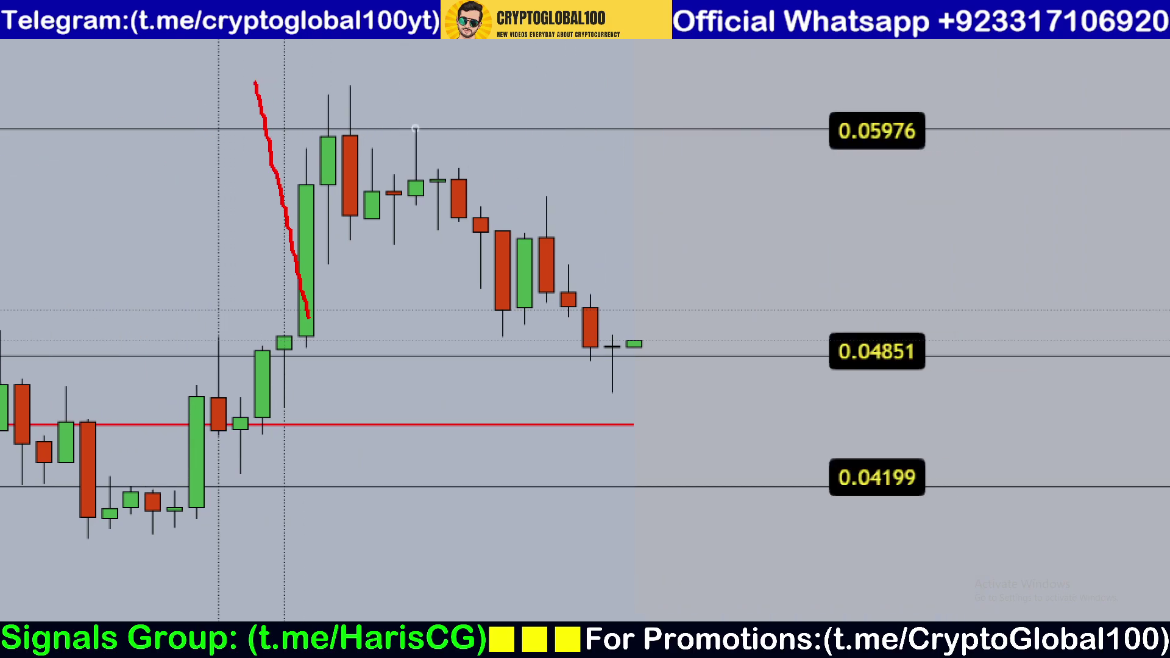
drag(291, 117, 312, 61)
drag(312, 100, 330, 59)
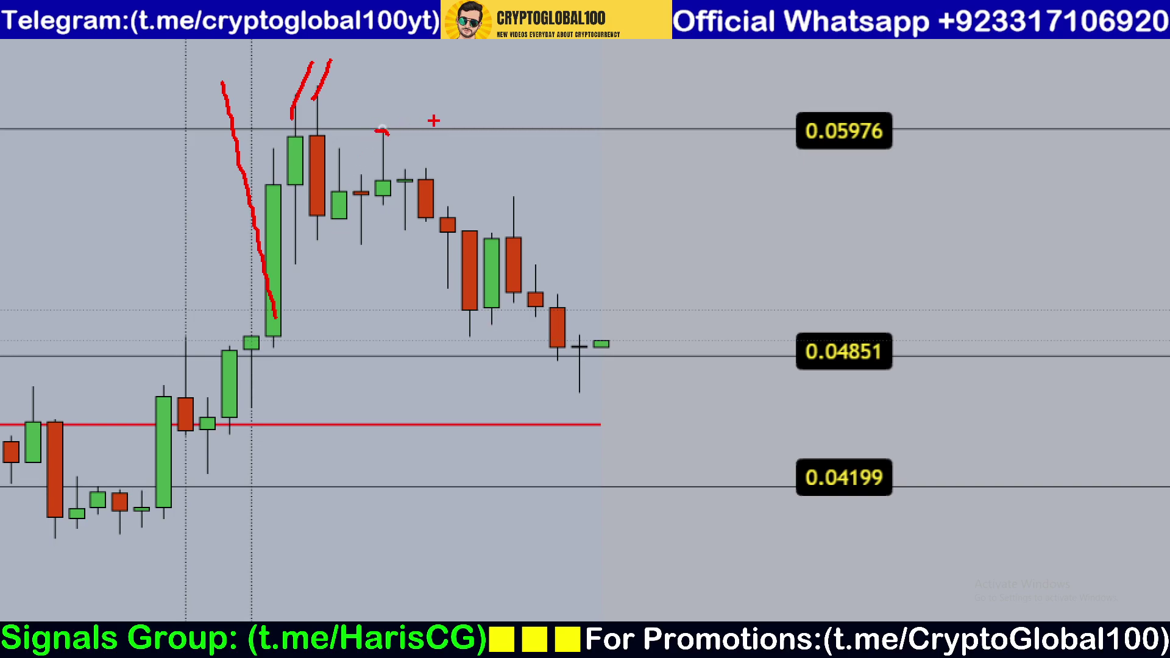
Step: Circle the 0.05976 label, tick the later high's wick, and handwrite X and y below
mouse_move(832, 97)
mouse_down()
mouse_move(769, 152)
mouse_move(905, 171)
mouse_up()
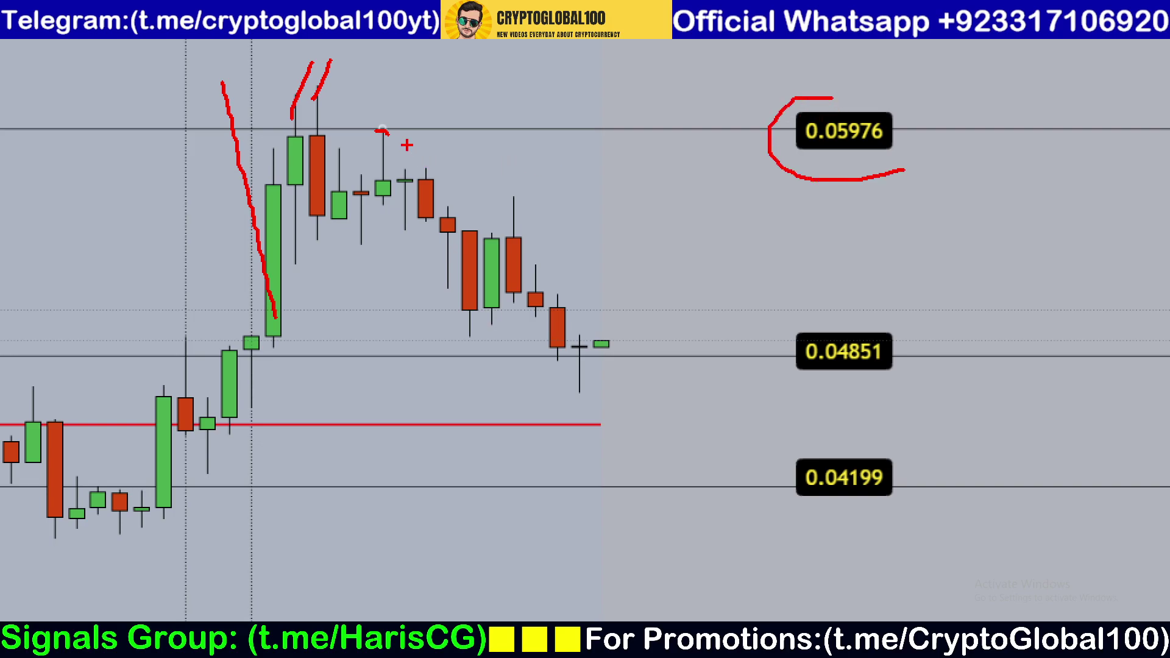
drag(380, 133, 401, 90)
mouse_move(346, 296)
mouse_down()
mouse_move(319, 349)
mouse_move(399, 314)
mouse_up()
drag(410, 304, 398, 332)
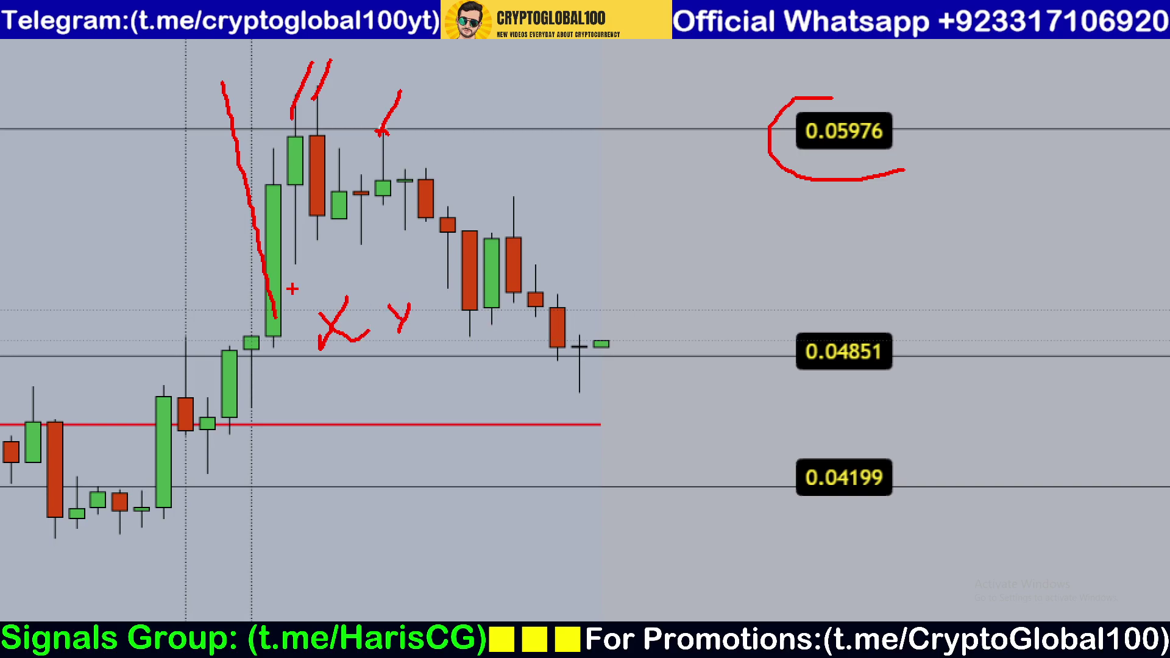
drag(287, 293, 325, 294)
Step: Draw red lines across the earlier highs and recent candles, and bracket the 0.04851 level
drag(527, 197, 383, 205)
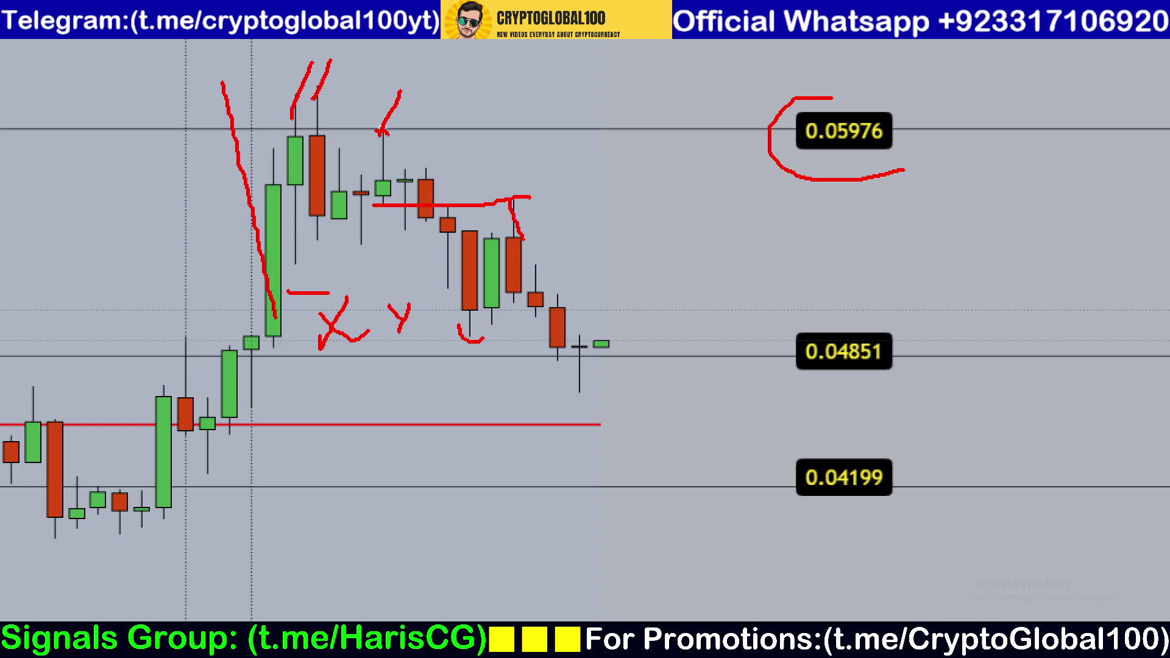
drag(523, 240, 586, 379)
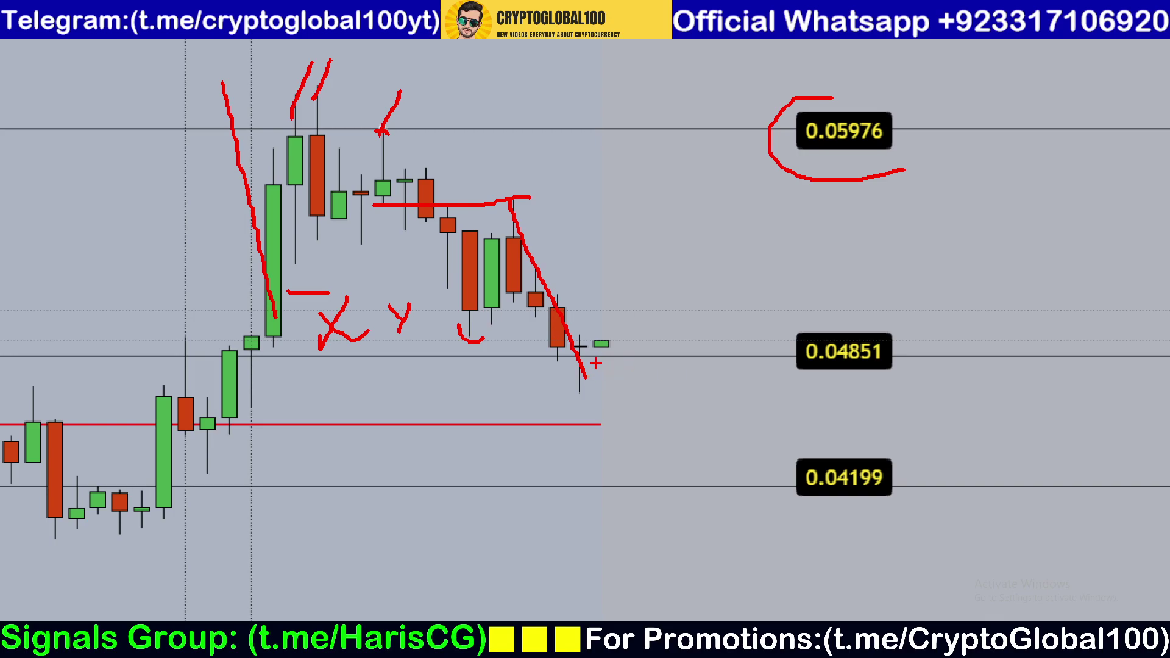
mouse_move(857, 317)
mouse_down()
mouse_move(796, 337)
mouse_move(846, 388)
mouse_move(892, 384)
mouse_up()
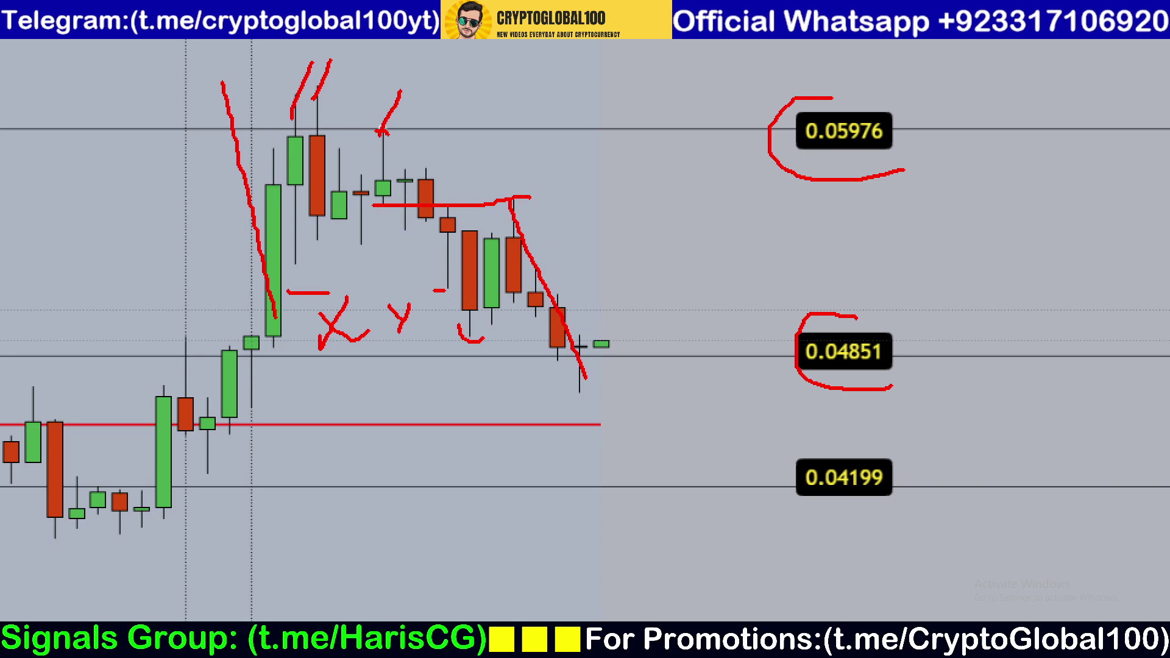
drag(434, 291, 719, 284)
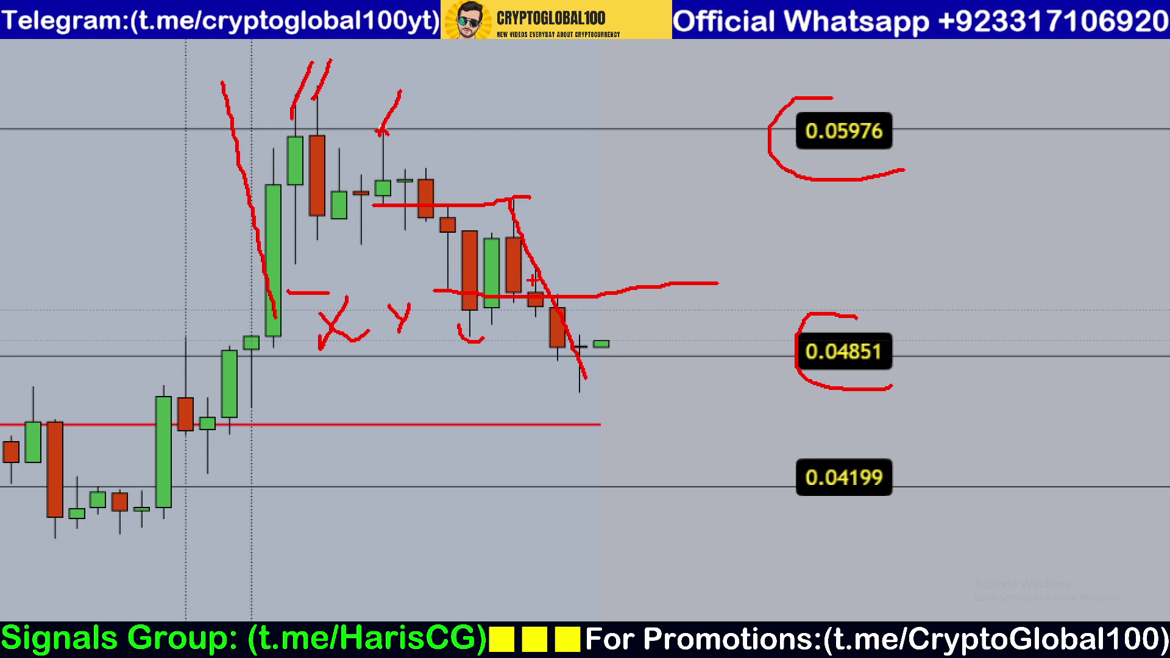
drag(423, 290, 621, 291)
Step: Extend the upper red line, add asterisk marks near 0.05976, and sketch a downward arrow
drag(506, 195, 728, 207)
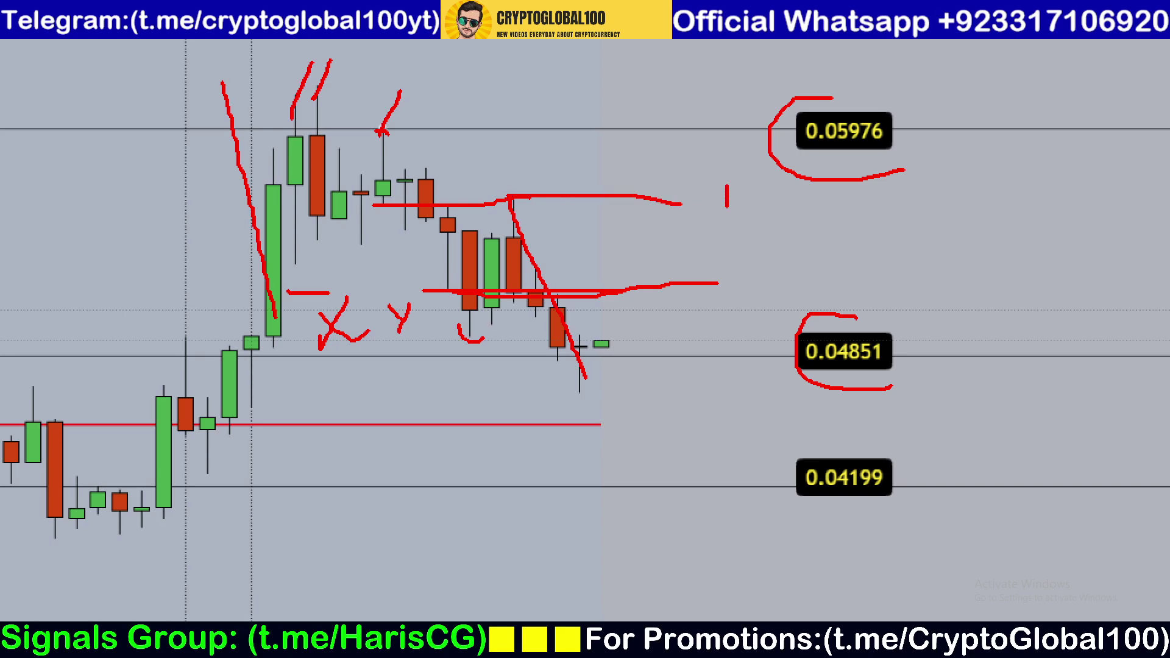
drag(732, 263, 732, 288)
drag(716, 190, 740, 209)
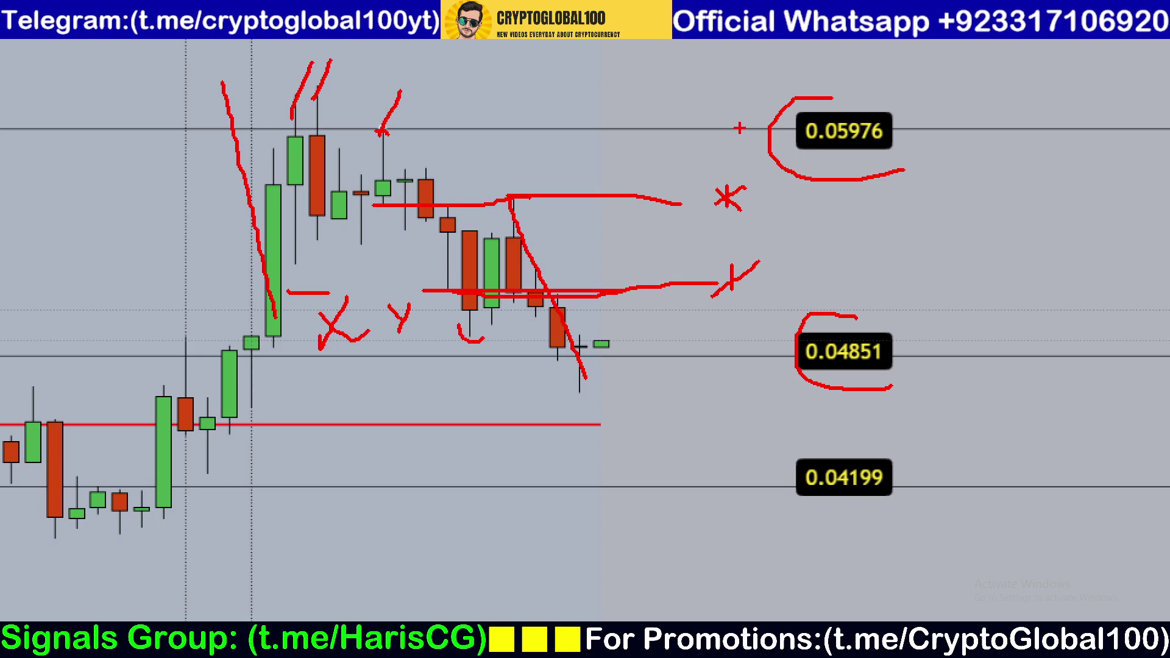
mouse_move(745, 110)
mouse_down()
mouse_move(717, 146)
mouse_move(719, 122)
mouse_move(727, 148)
mouse_up()
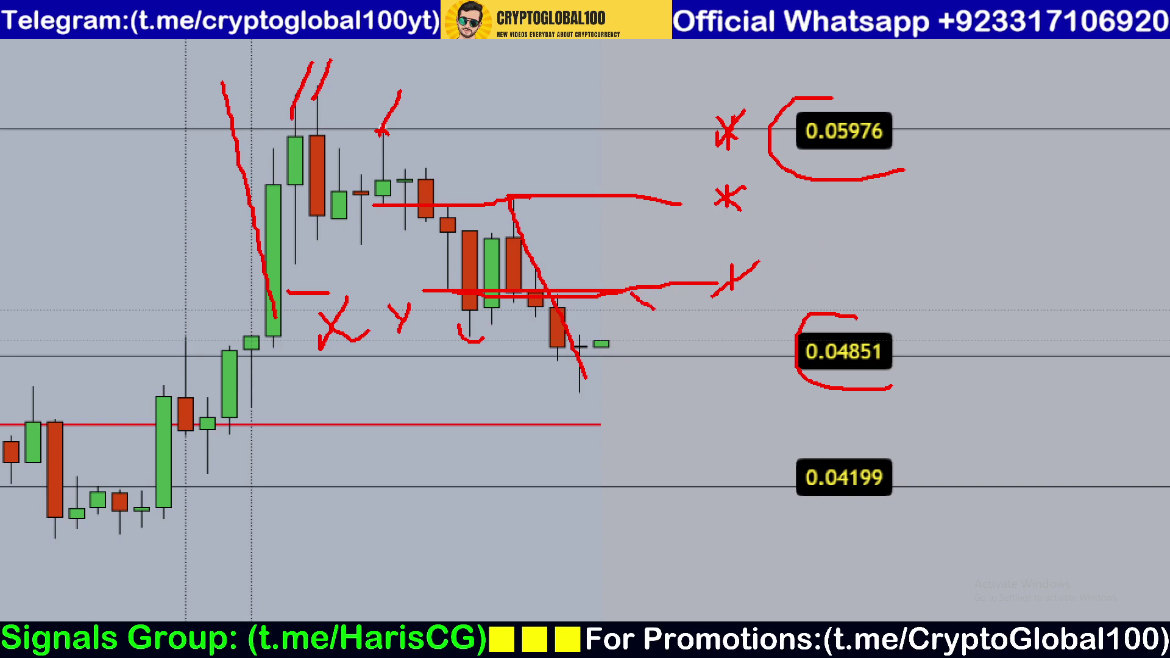
mouse_move(689, 349)
mouse_down()
mouse_move(732, 379)
mouse_move(733, 401)
mouse_up()
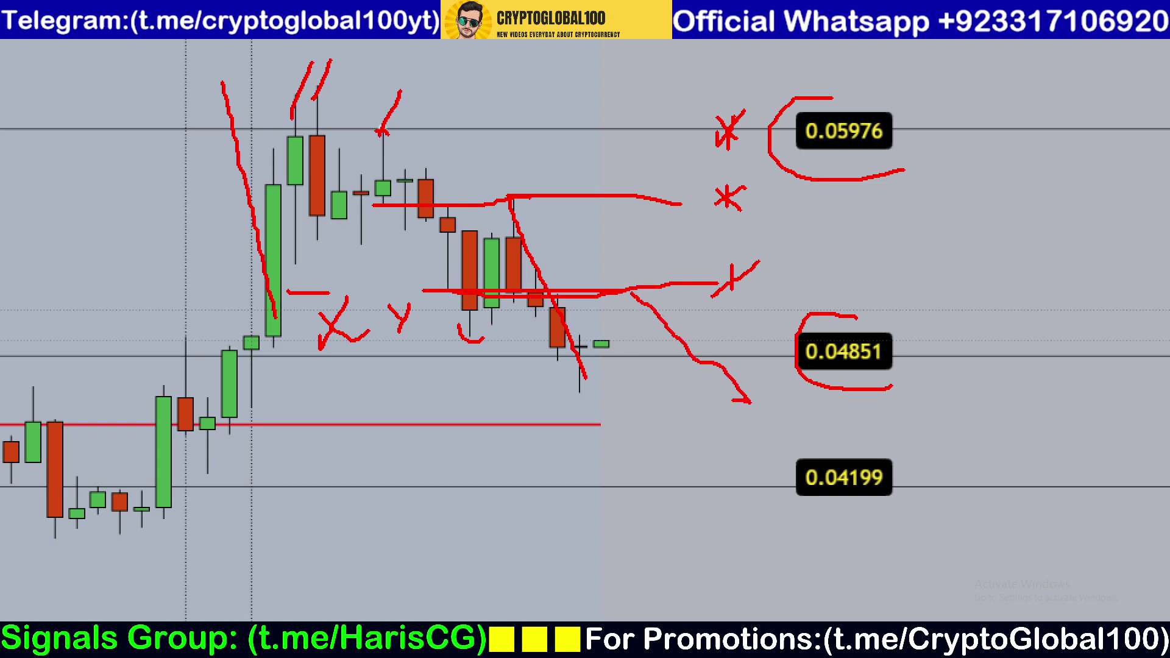
drag(99, 395, 296, 385)
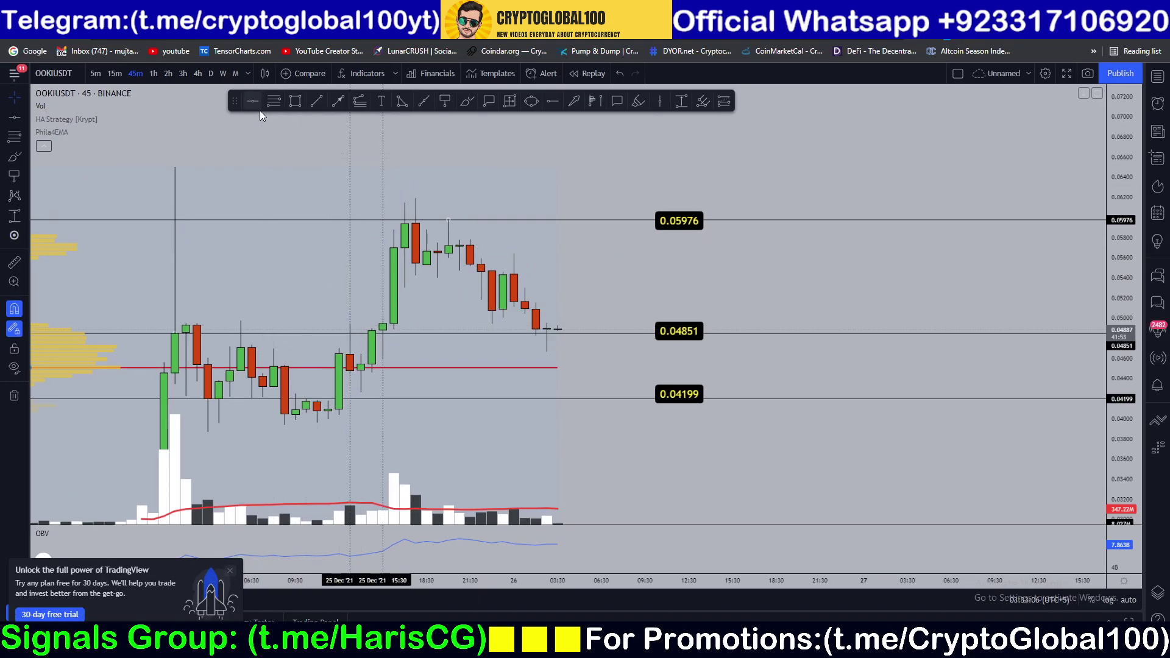
Step: Place a horizontal line at 0.05181 and label it with its price
click(253, 101)
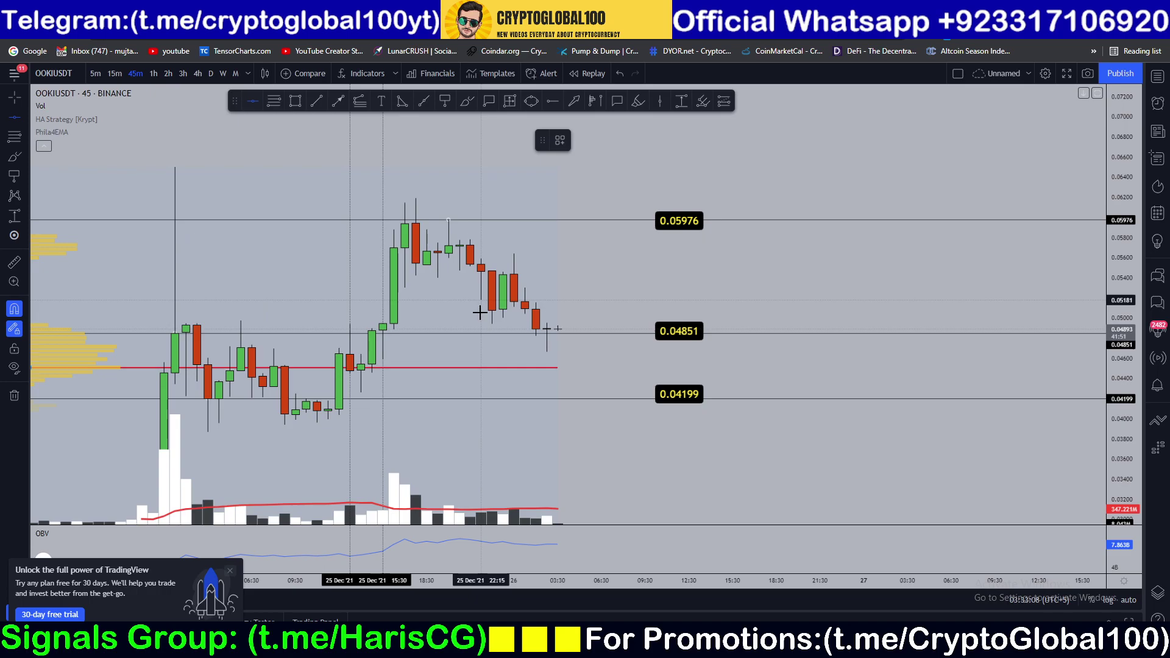
click(480, 305)
click(489, 101)
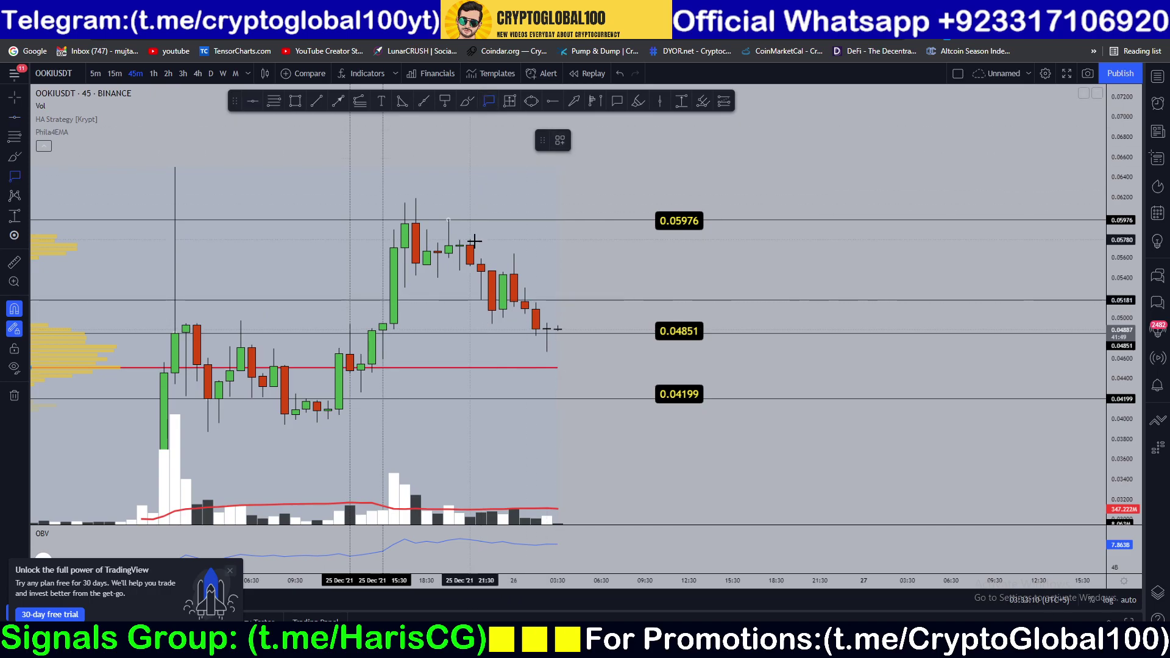
click(481, 299)
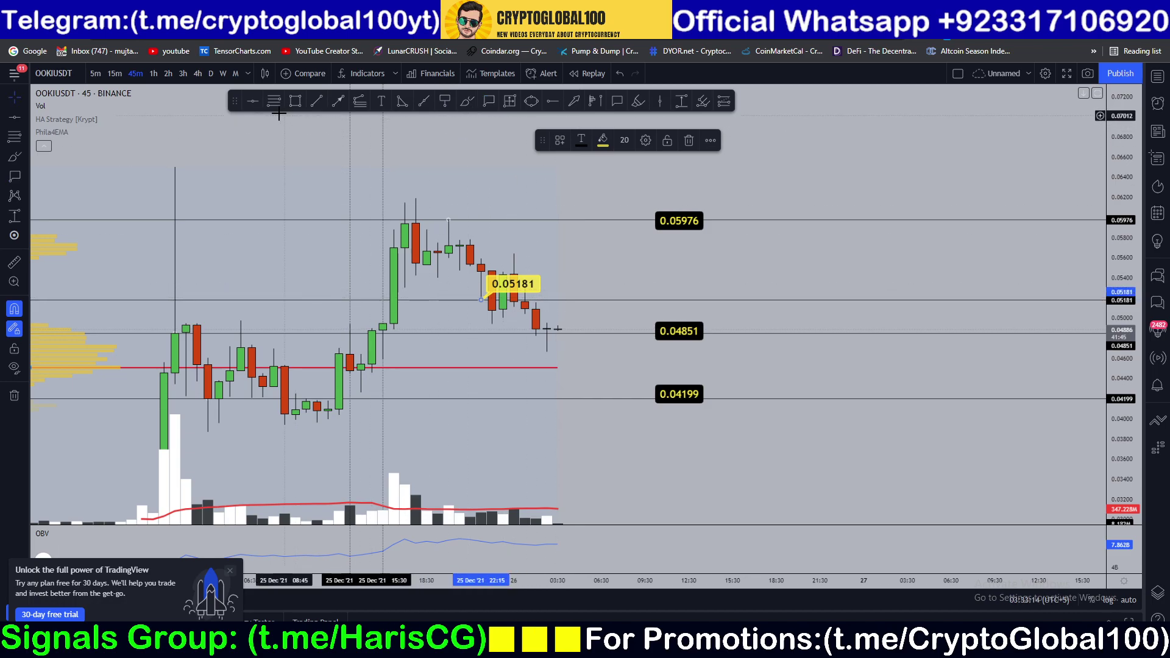
Step: Add a horizontal line at 0.05642 with a price label
click(252, 101)
click(569, 253)
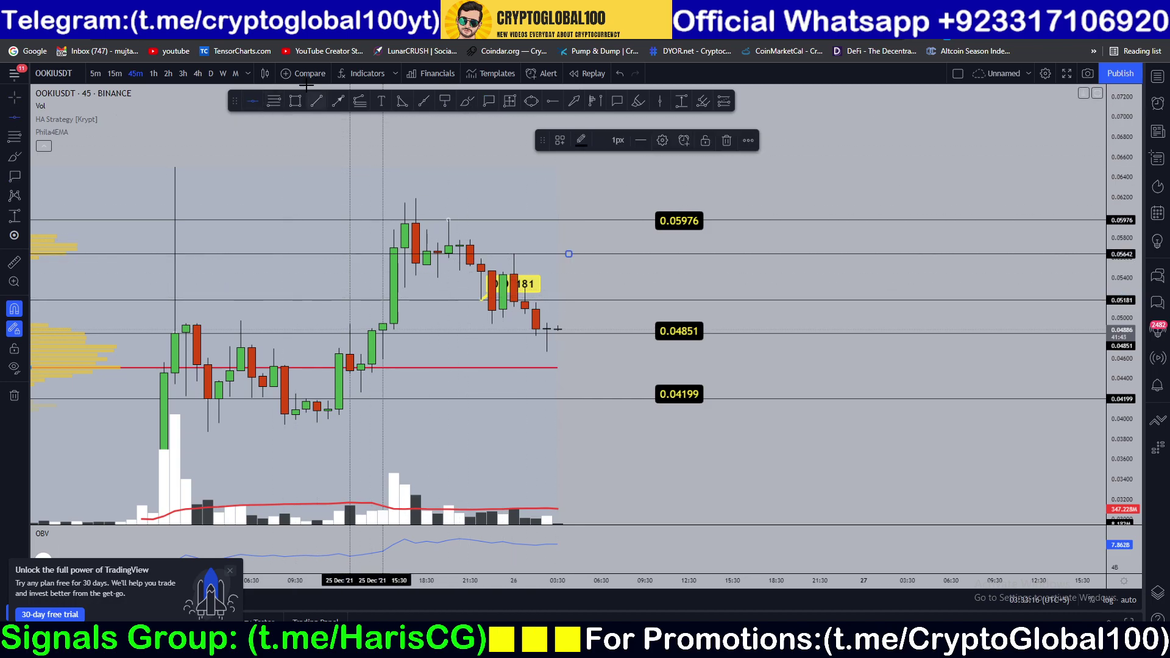
click(445, 101)
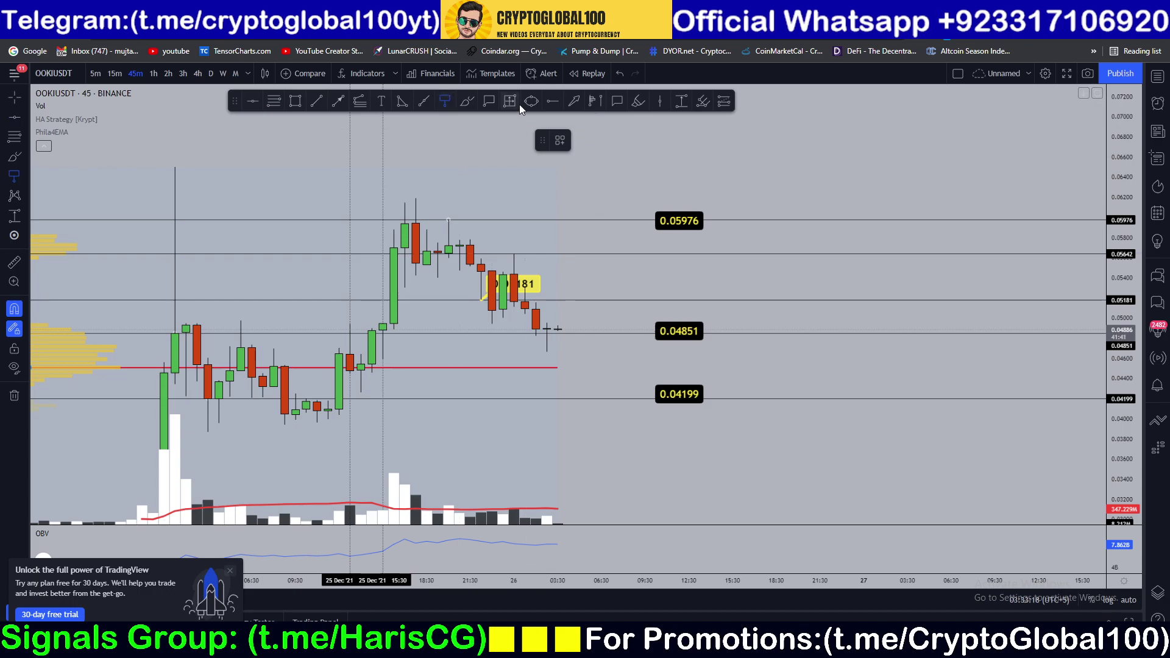
click(513, 254)
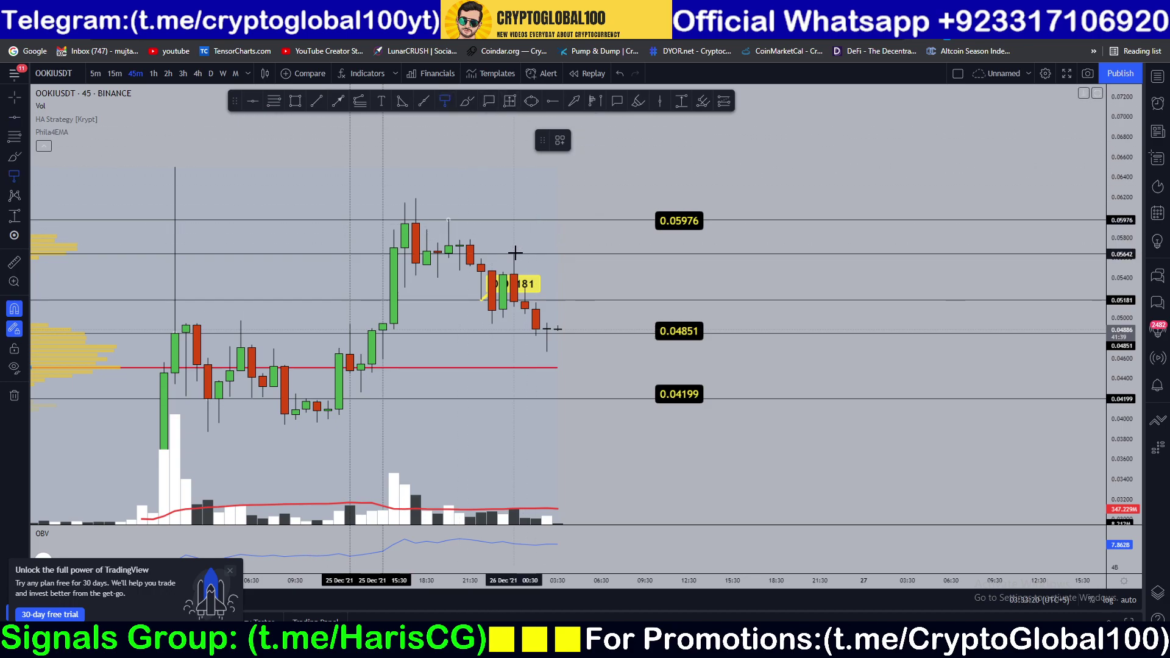
click(567, 253)
click(532, 284)
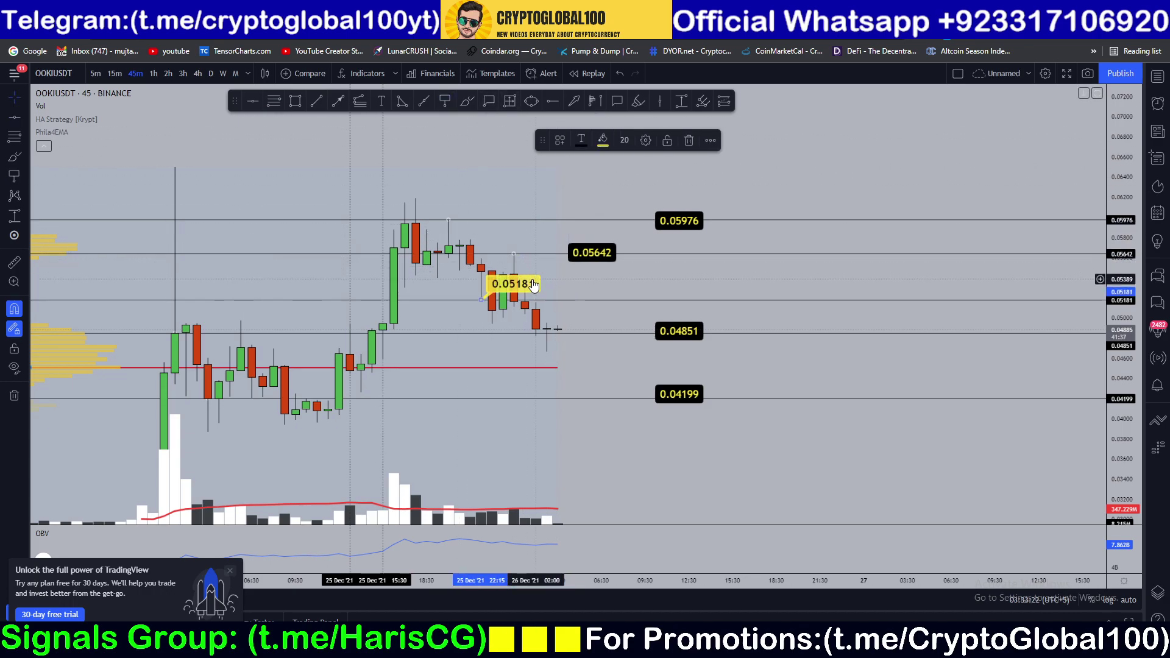
Step: Replace the misplaced 0.05181 label, align the 0.05976 label, and tick 0.05181 in red
key(Delete)
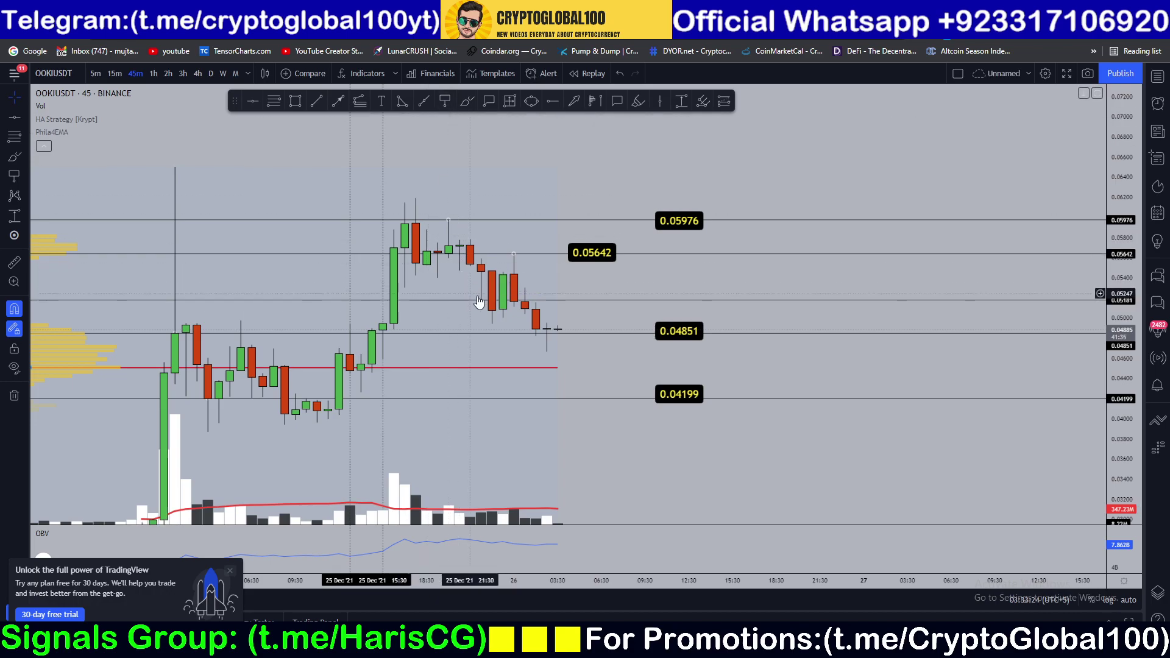
click(445, 100)
click(484, 300)
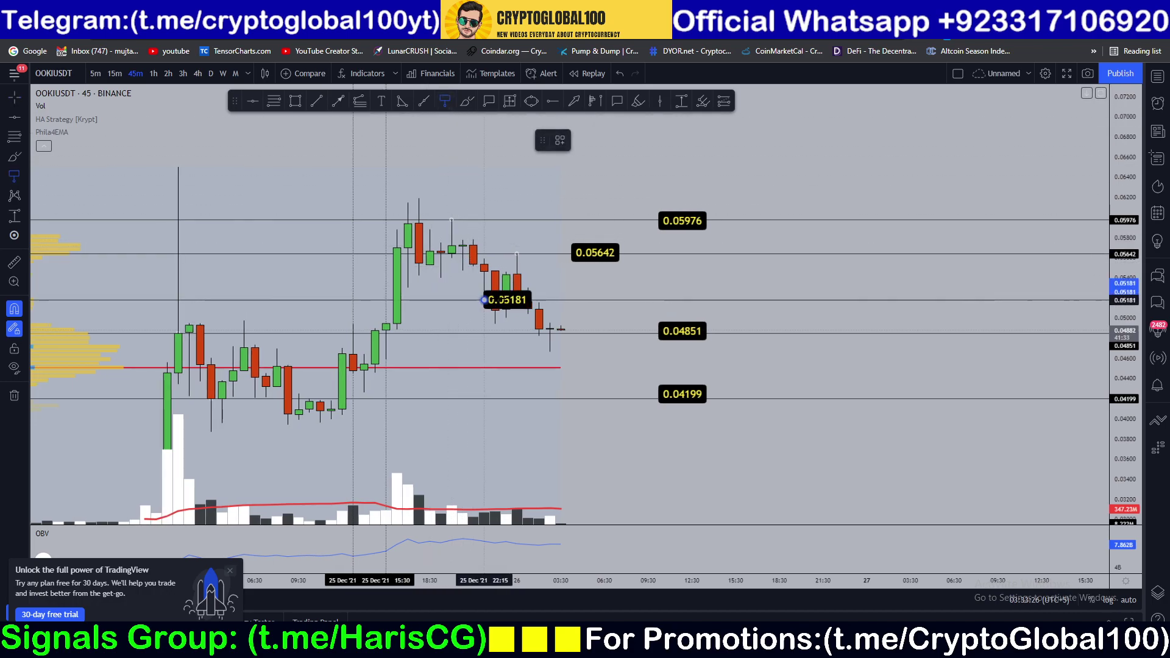
click(572, 300)
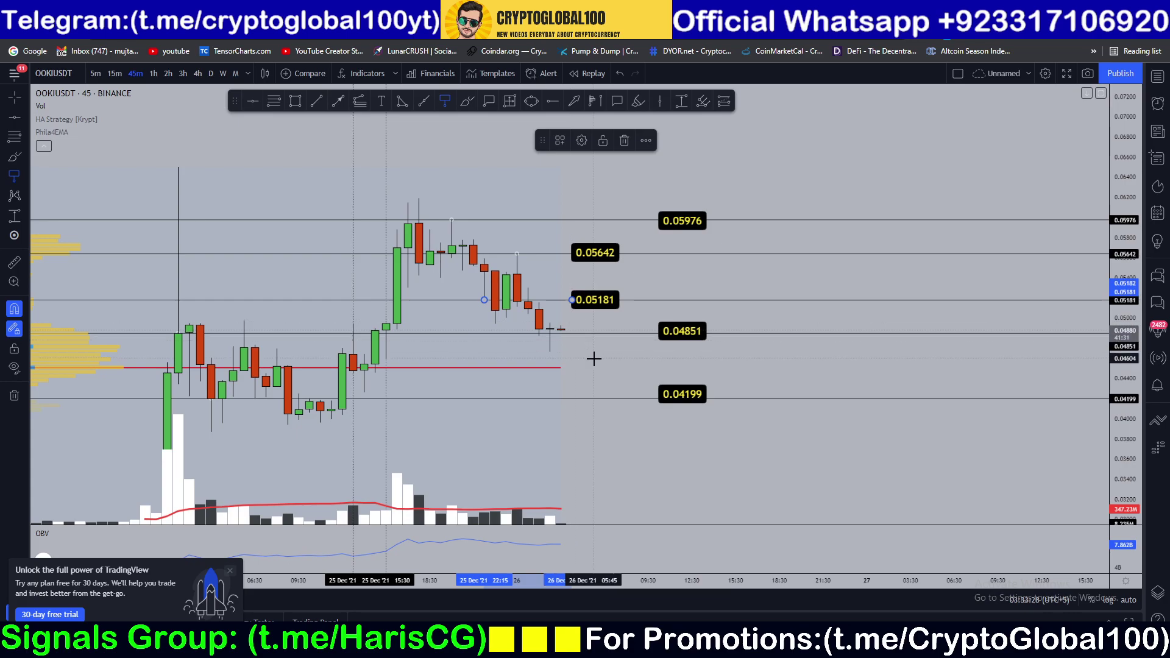
drag(695, 222, 609, 223)
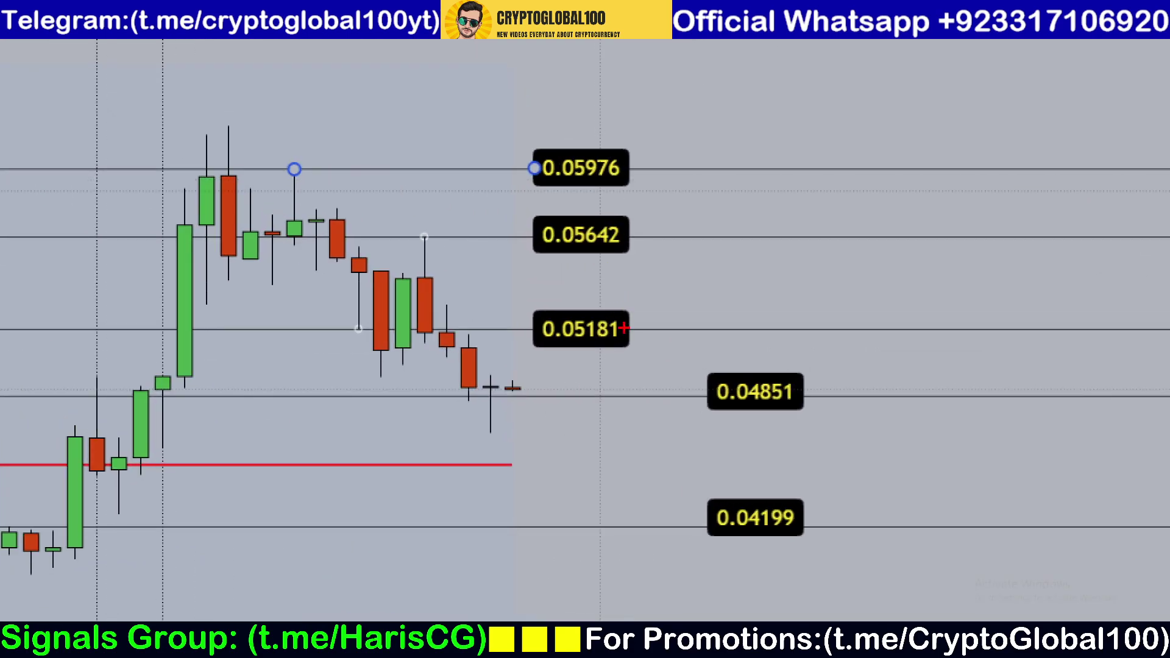
mouse_move(624, 330)
mouse_down()
mouse_move(637, 353)
mouse_move(674, 312)
mouse_up()
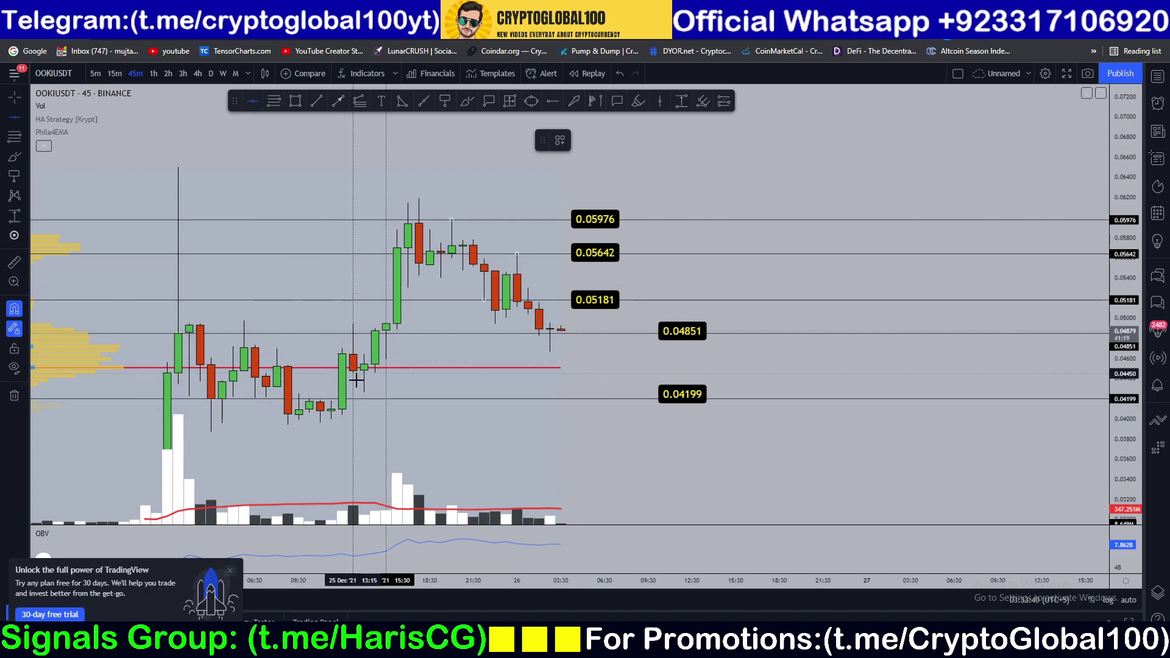
Step: Add a 0.04524 price label on the red support line, placed right of the candles
scroll(381, 370, down, 2)
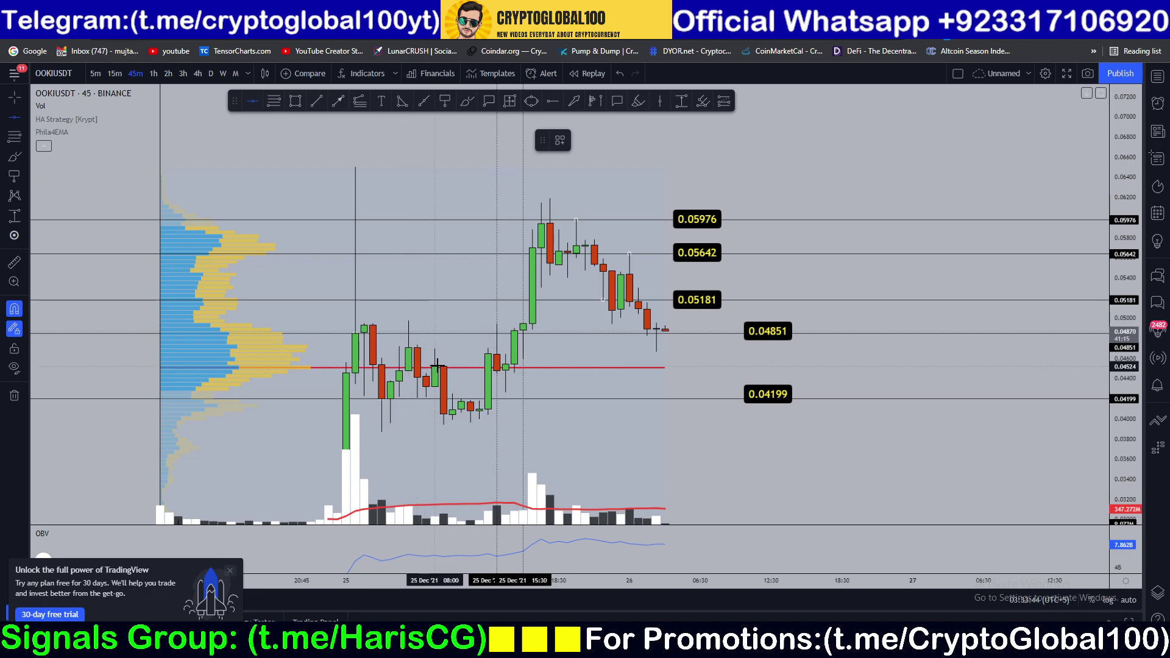
click(436, 365)
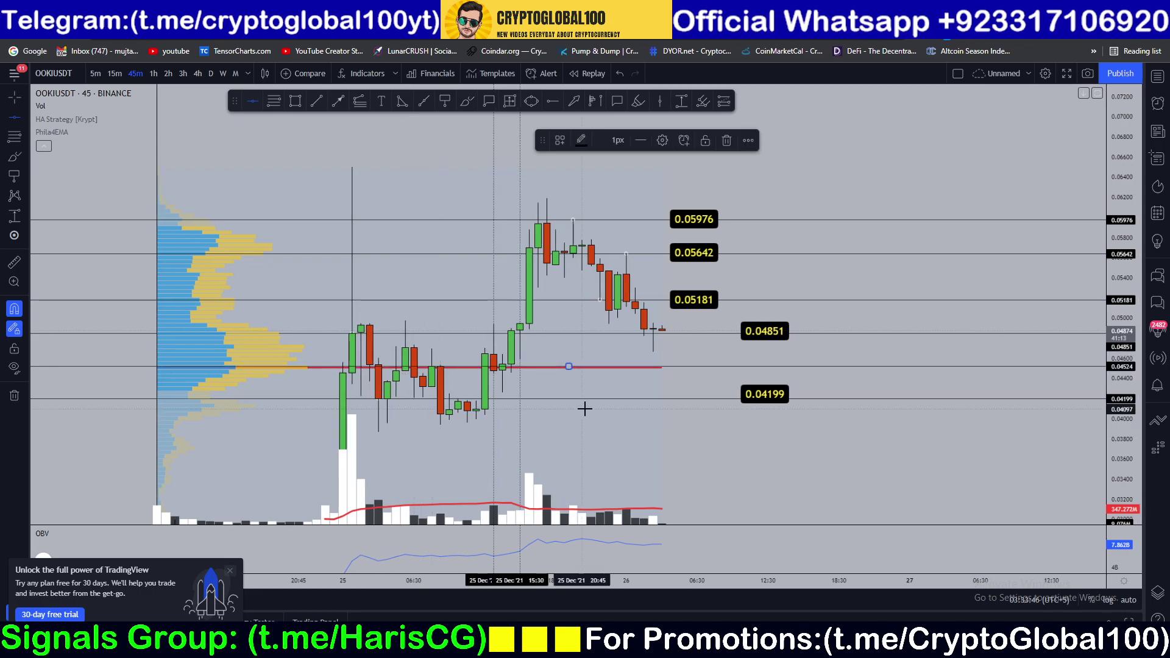
click(445, 101)
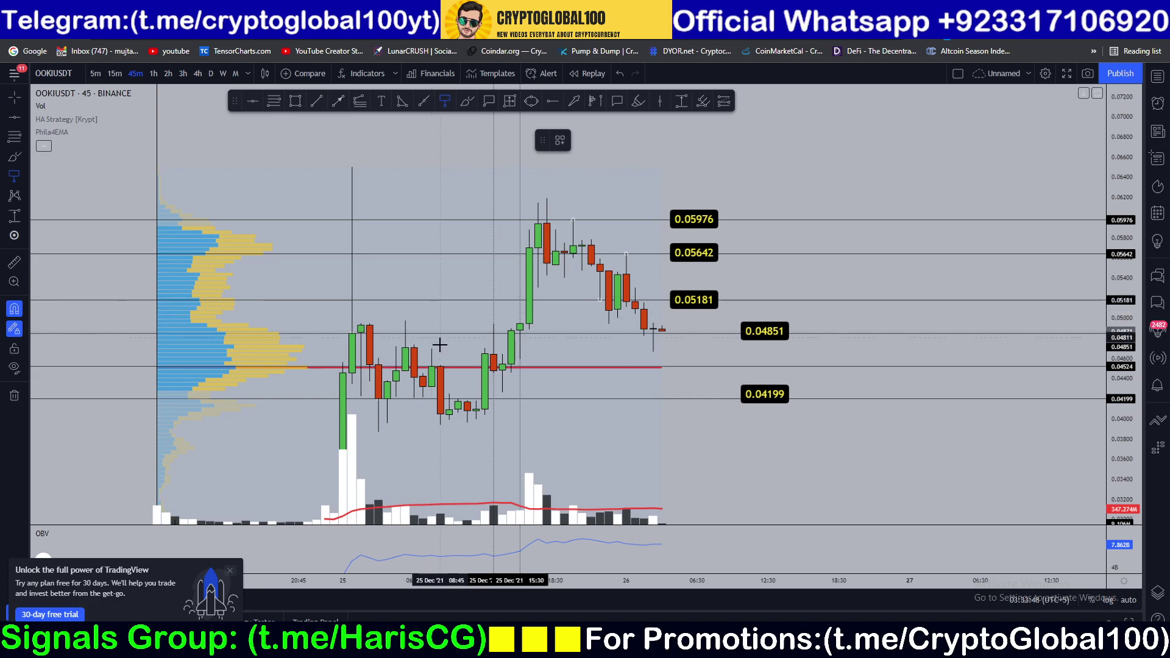
click(432, 366)
click(661, 361)
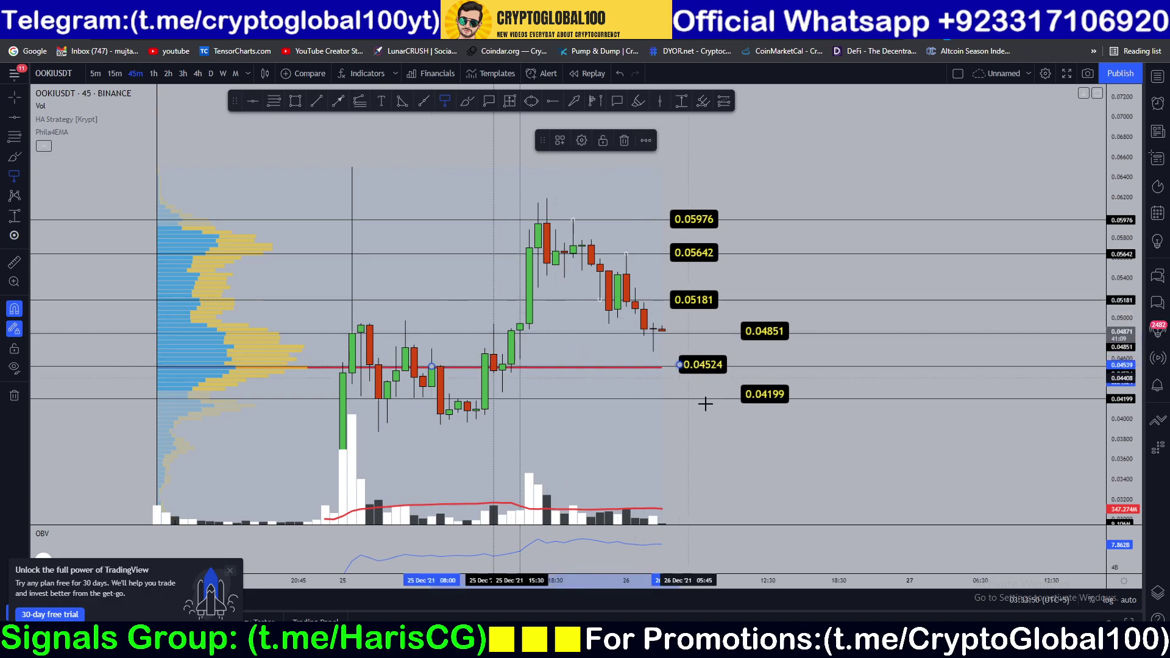
drag(728, 451, 680, 450)
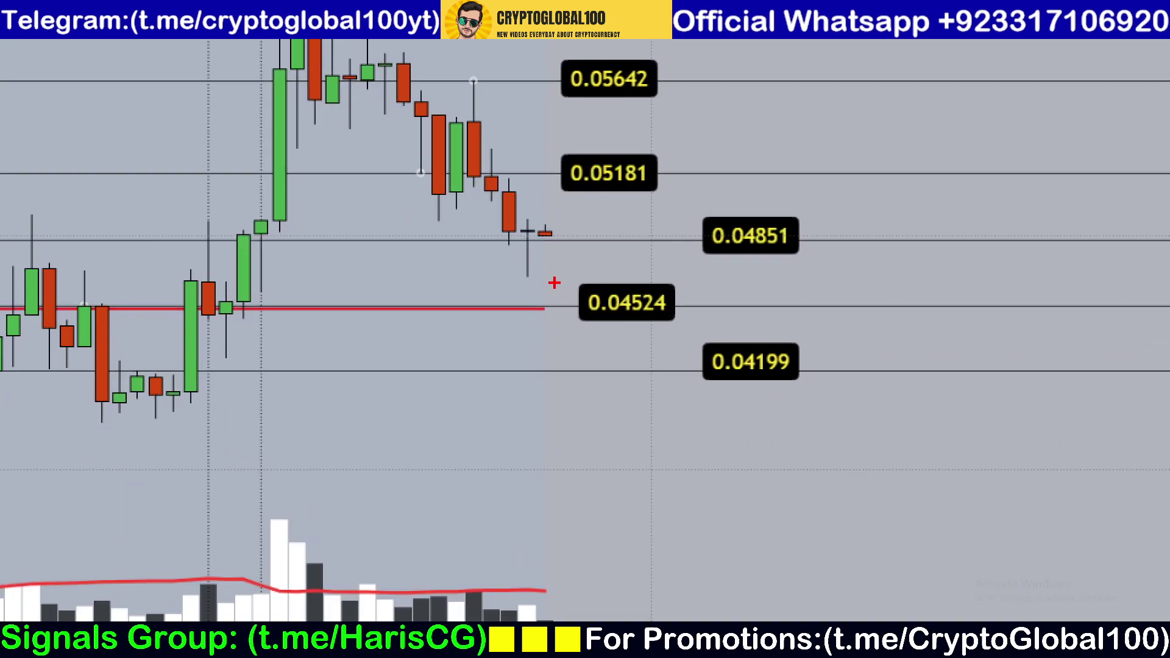
Step: Draw red strokes from the last candle down to 0.04524, then up toward 0.05181, 0.05642 and 0.05976
mouse_move(543, 239)
mouse_down()
mouse_move(566, 289)
mouse_move(701, 302)
mouse_move(601, 284)
mouse_up()
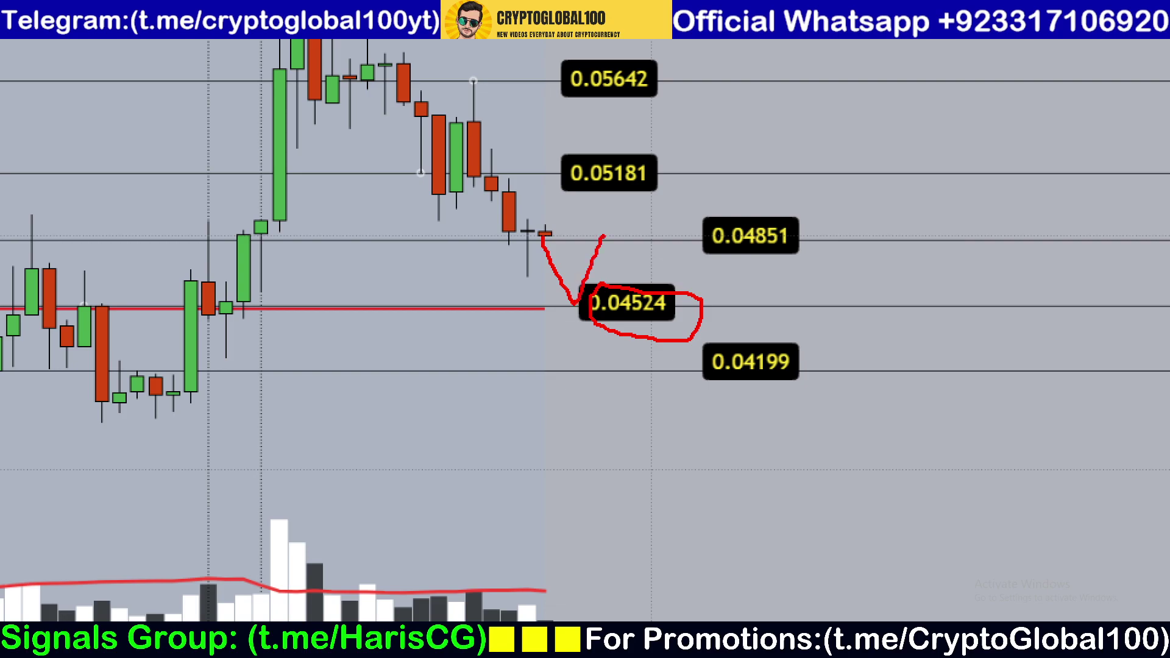
drag(603, 237, 640, 196)
mouse_move(640, 198)
mouse_down()
mouse_move(606, 359)
mouse_move(656, 327)
mouse_up()
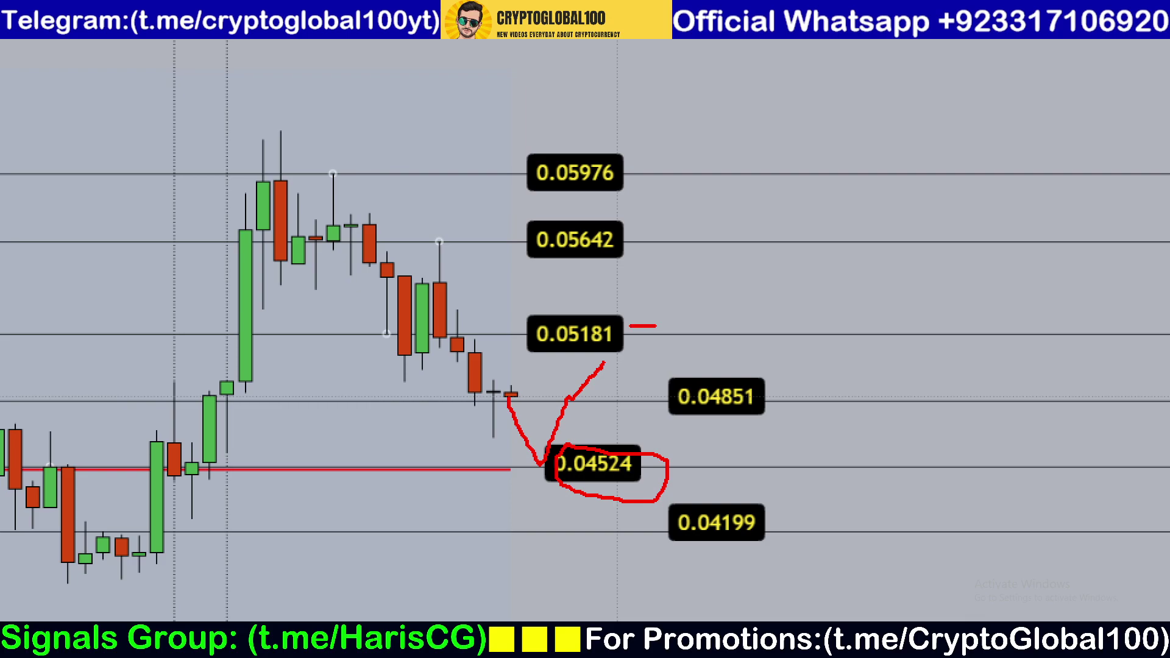
drag(626, 242, 682, 234)
drag(610, 157, 674, 158)
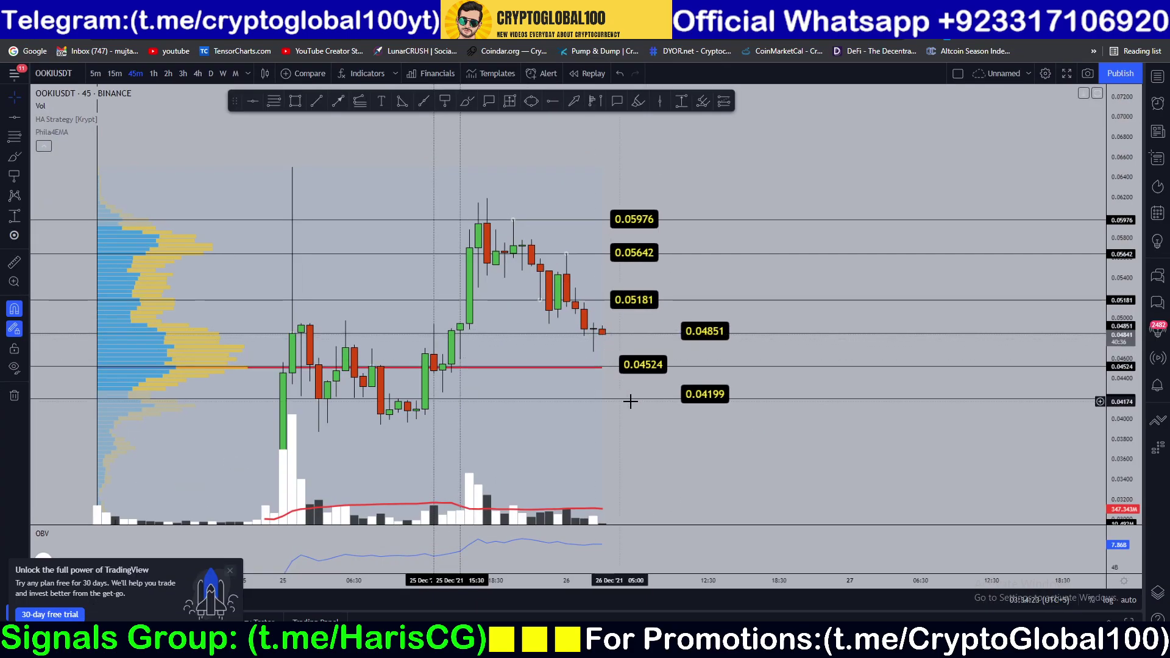
Step: Circle the 0.04524 label and trace the rising breakout candles in red
click(631, 401)
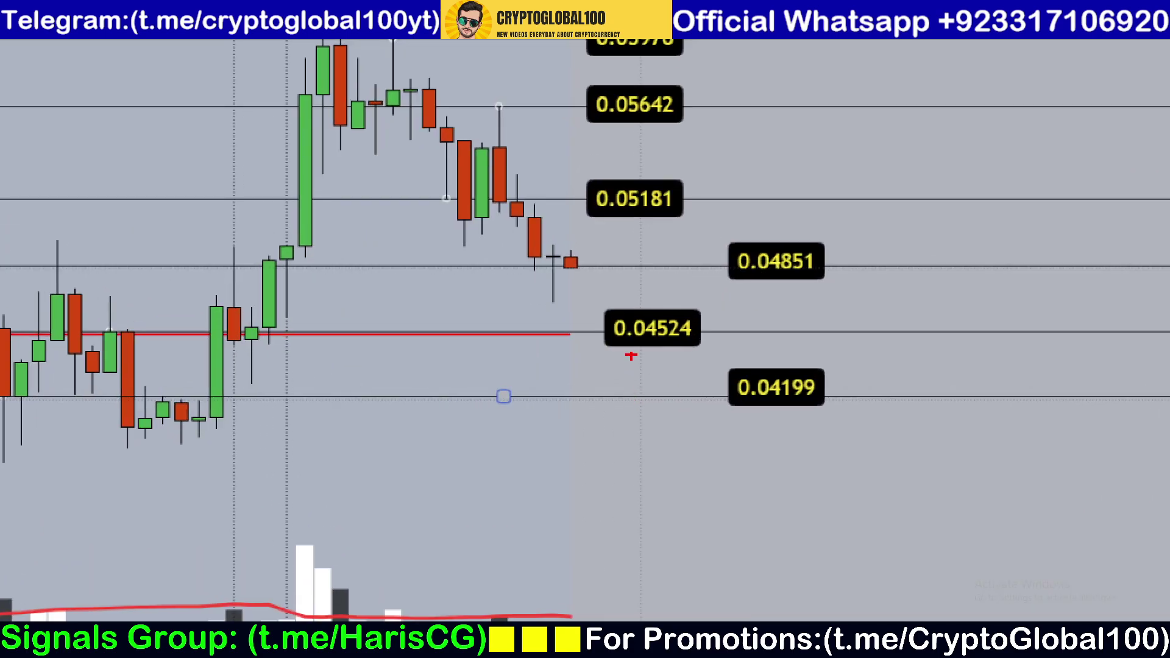
mouse_move(622, 290)
mouse_down()
mouse_move(611, 352)
mouse_move(695, 351)
mouse_move(661, 304)
mouse_up()
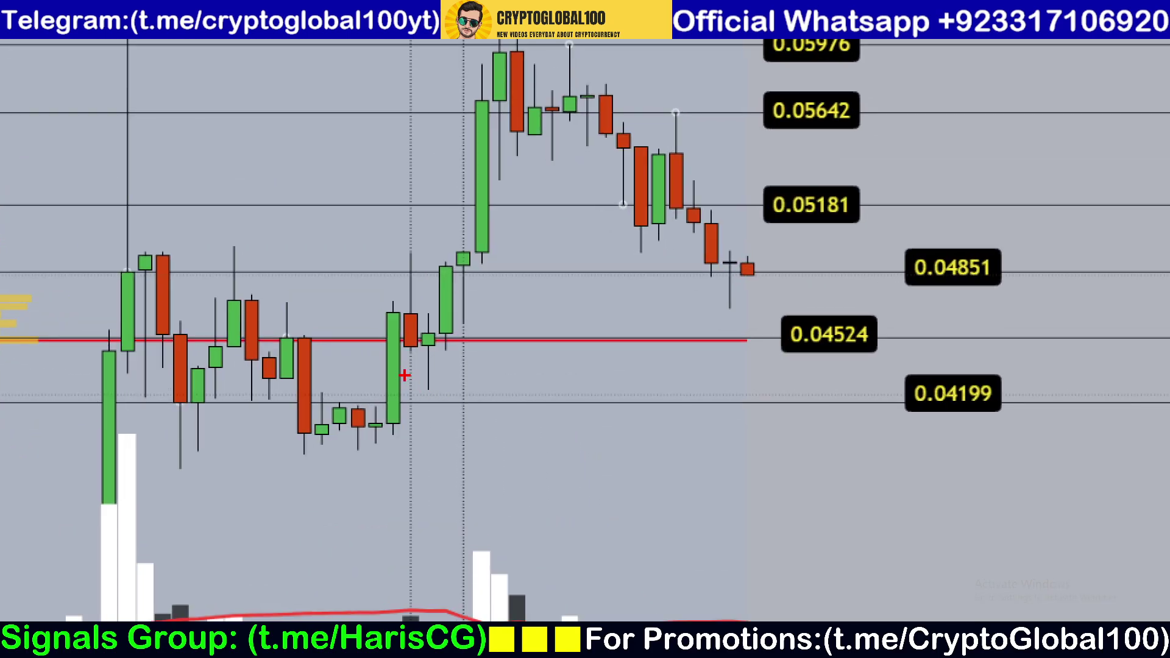
mouse_move(395, 356)
mouse_down()
mouse_move(395, 308)
mouse_move(434, 232)
mouse_up()
drag(484, 230, 480, 61)
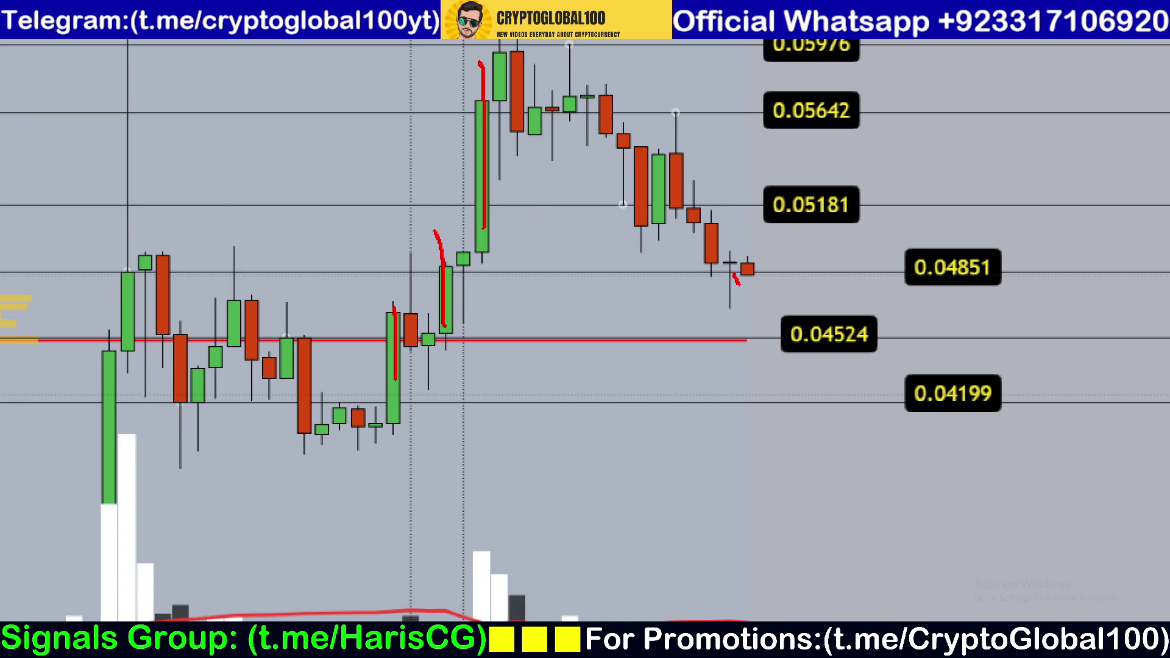
Step: Draw a red curve below the last candle, circle the support labels, and mark the volume profile
drag(739, 284, 807, 372)
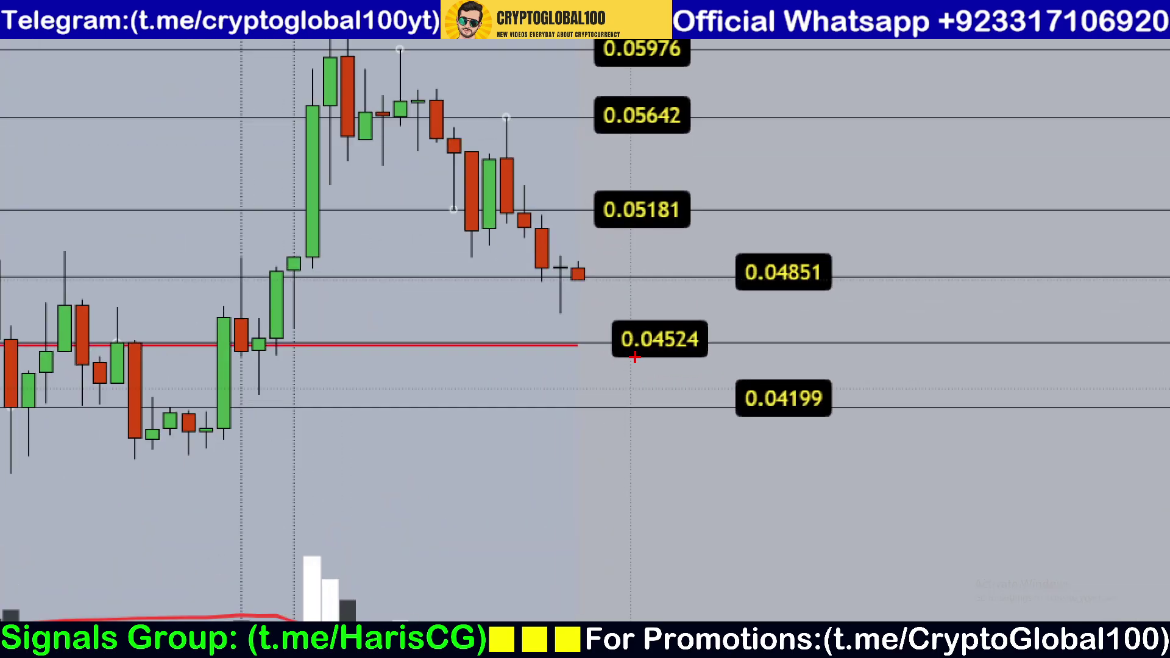
mouse_move(641, 307)
mouse_down()
mouse_move(715, 434)
mouse_move(688, 270)
mouse_move(643, 303)
mouse_up()
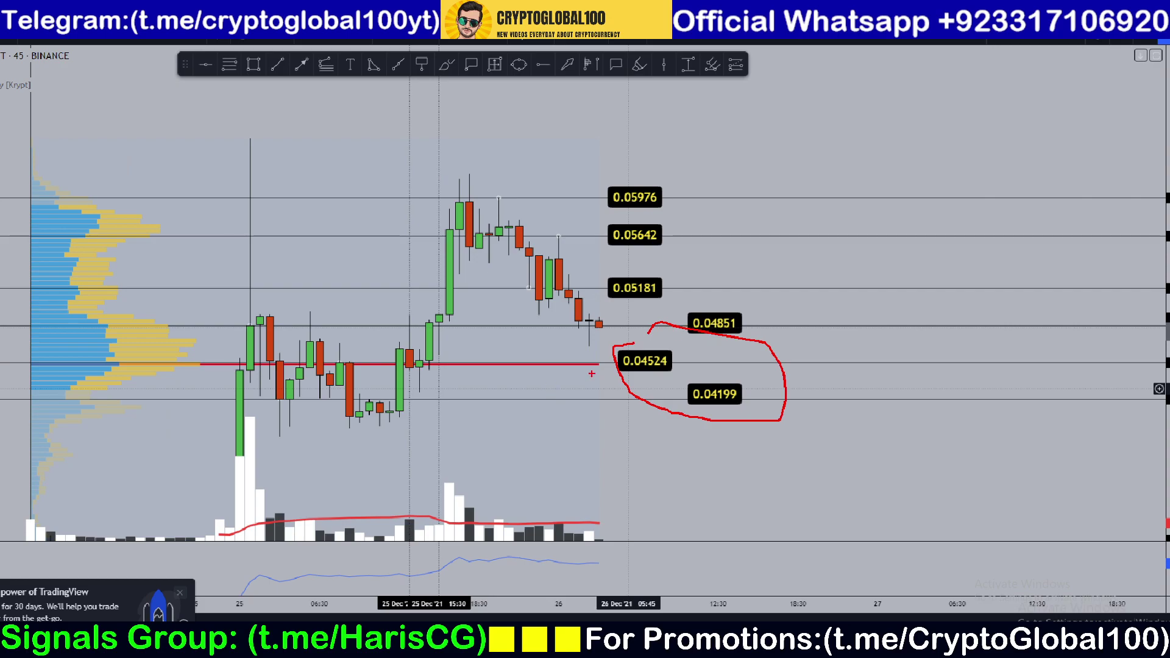
mouse_move(171, 365)
mouse_down()
mouse_move(230, 366)
mouse_move(183, 402)
mouse_move(183, 383)
mouse_up()
drag(188, 344, 226, 414)
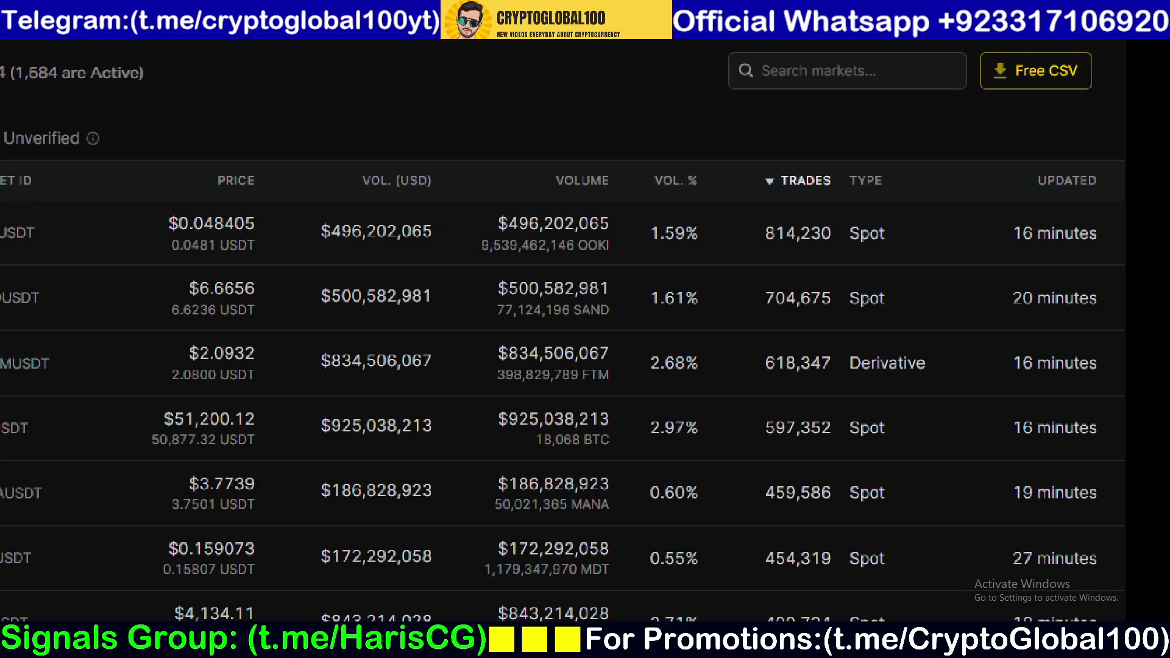
Step: Underline the 814,230 Trades value for OOKI/USDT in red on Nomics' Binance markets list
drag(769, 243, 807, 243)
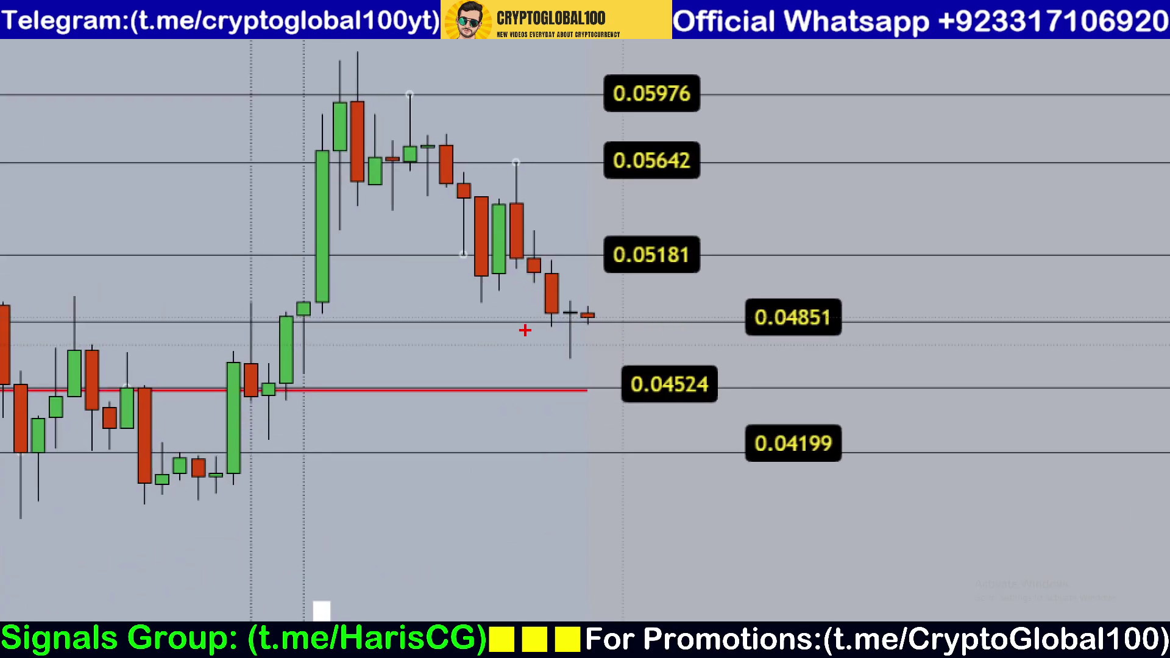
Step: Draw a red curve under the latest candles and red ticks at 0.05181, 0.05642 and 0.05976
drag(525, 330, 665, 328)
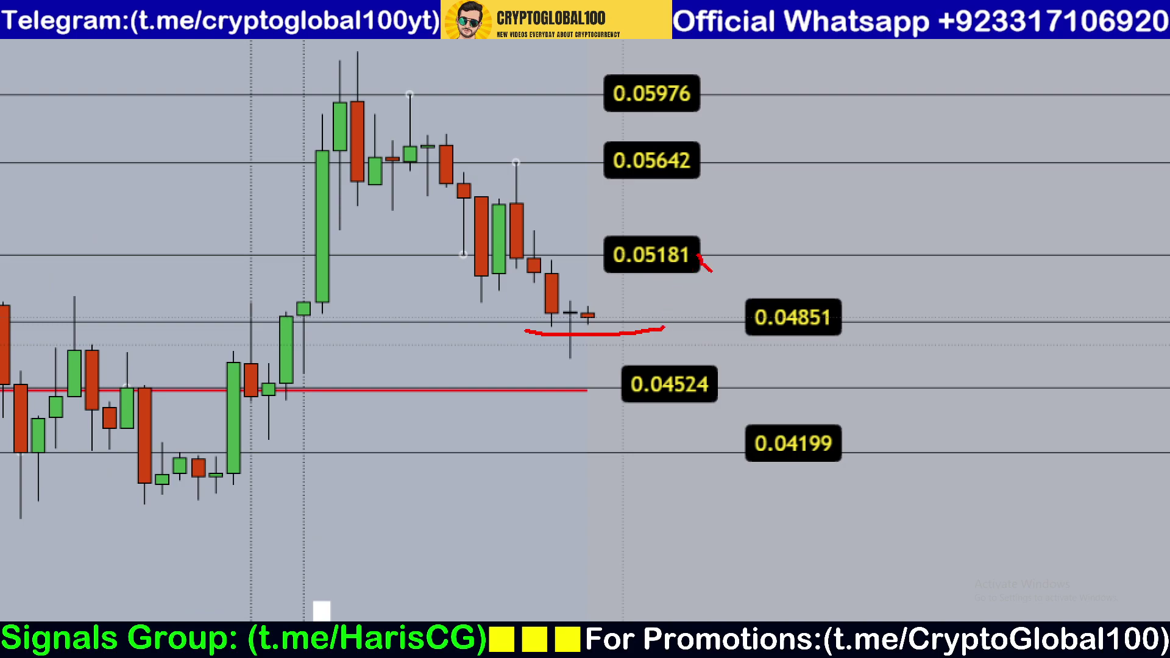
drag(711, 272, 739, 238)
drag(707, 154, 740, 154)
drag(702, 94, 757, 87)
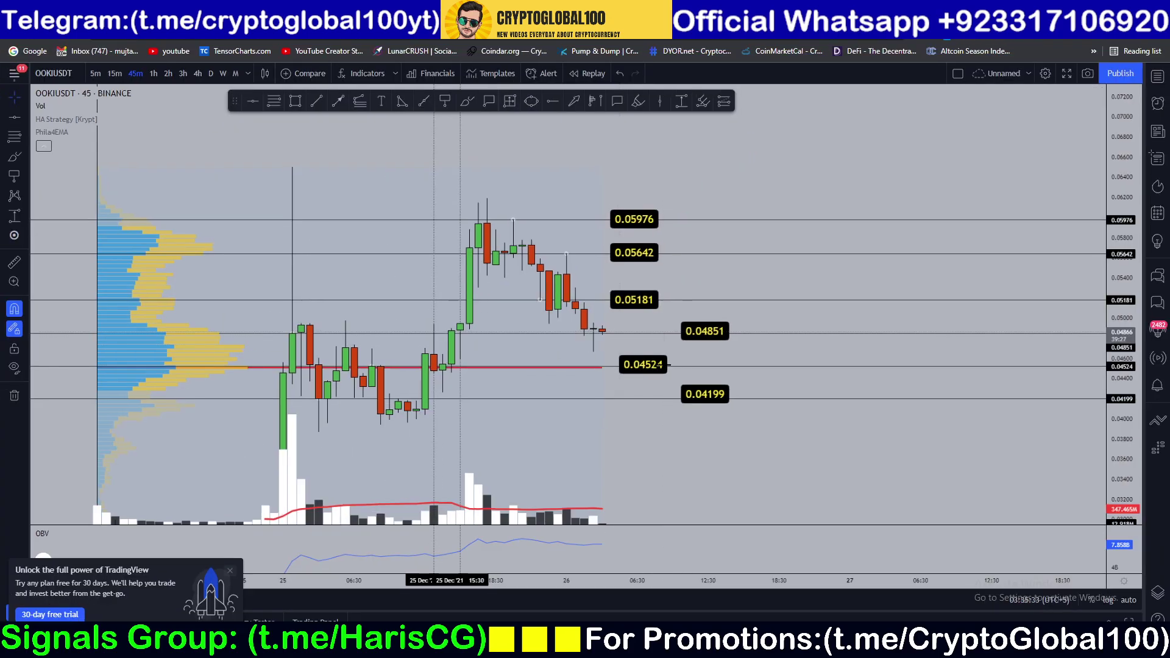
scroll(528, 287, down, 2)
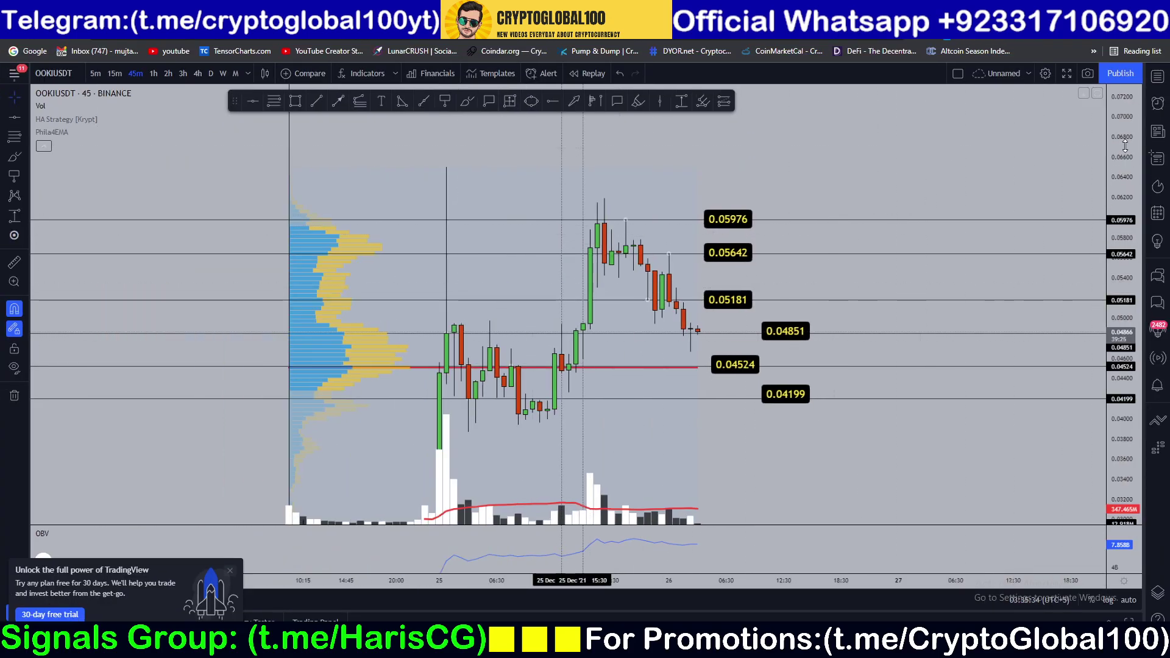
Step: Reveal the older low candles, underline OOKIUSDT's 52-week range in the watchlist, then switch to OBS Studio
drag(1125, 146, 1003, 342)
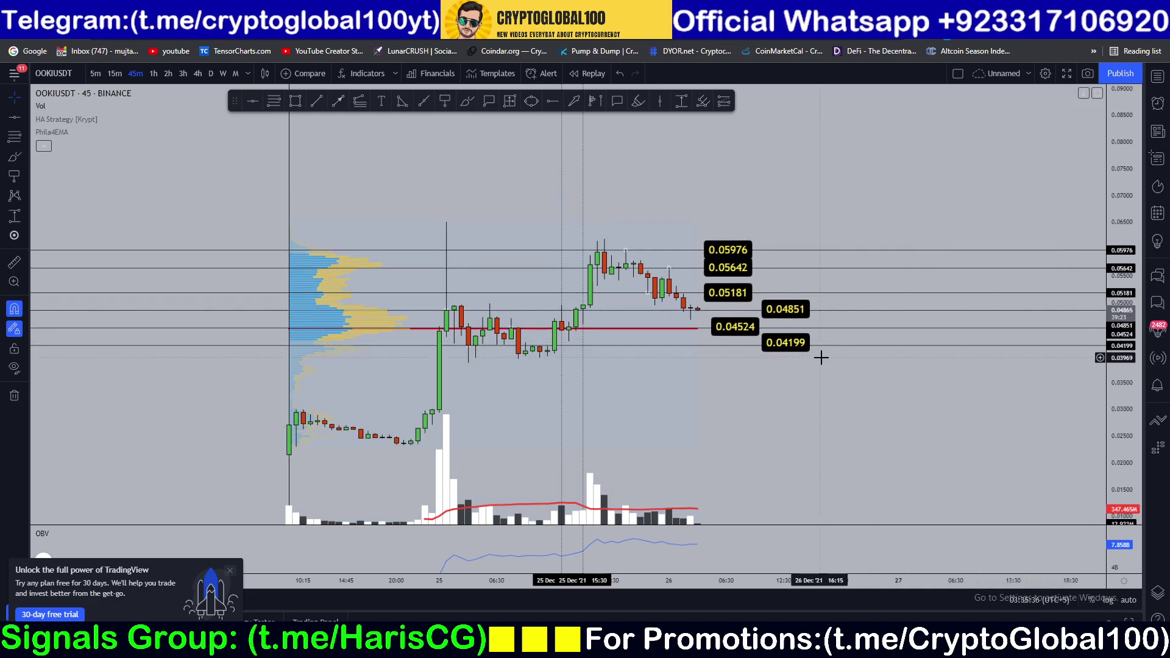
drag(760, 420, 710, 370)
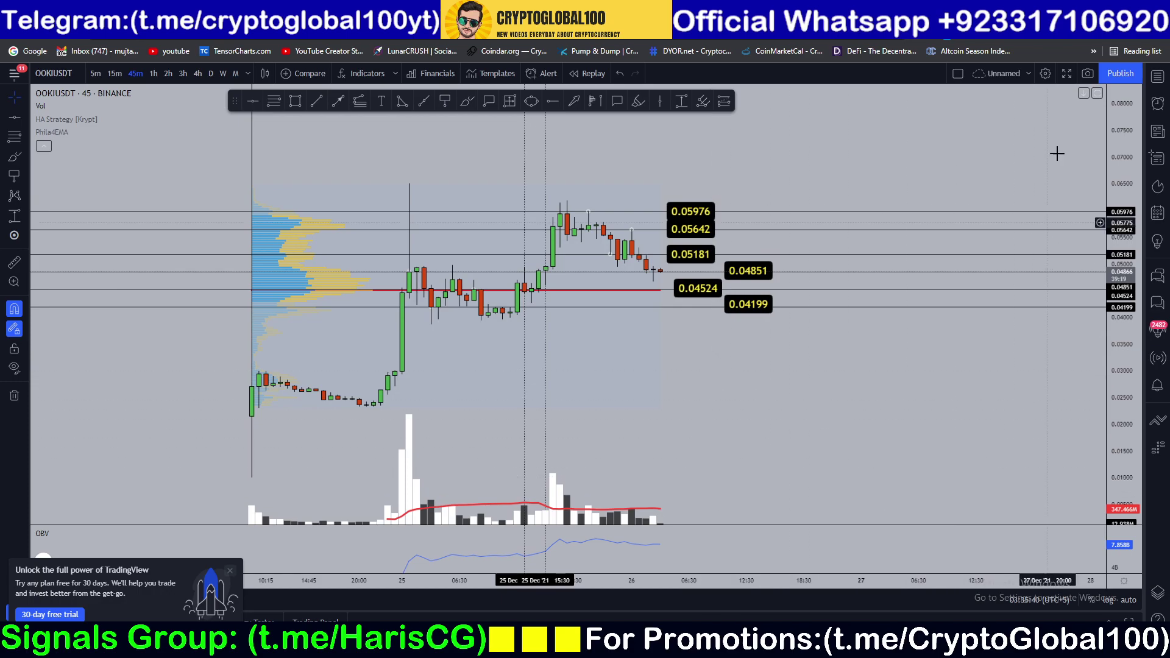
click(1157, 76)
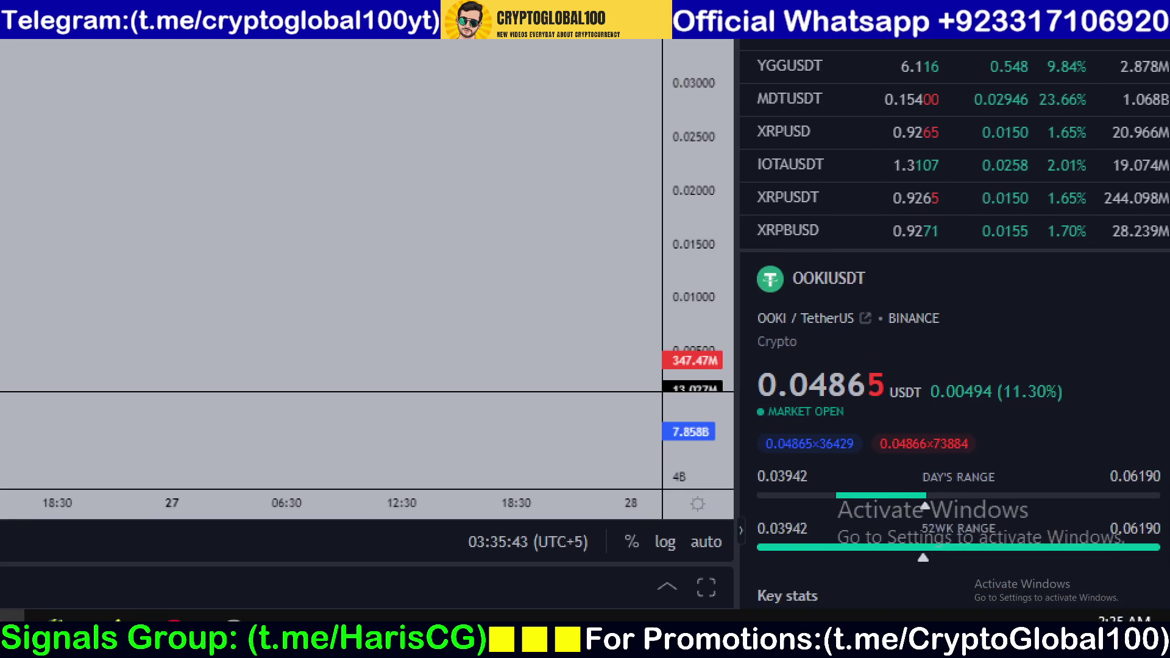
drag(774, 546, 1114, 530)
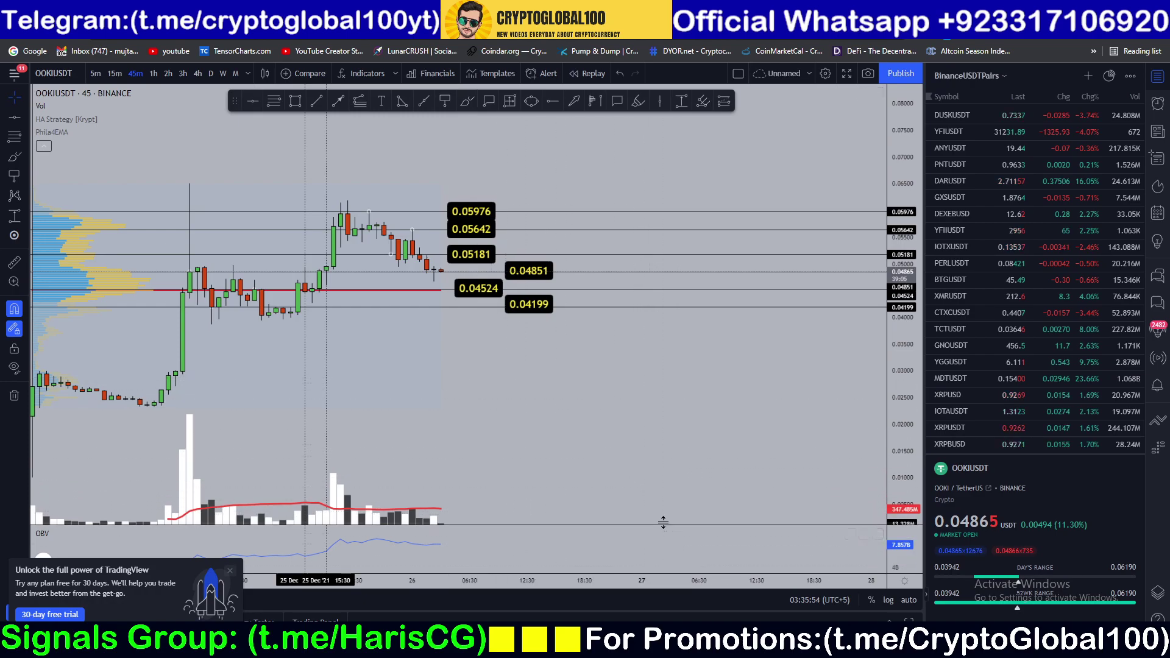
key(alt+Tab)
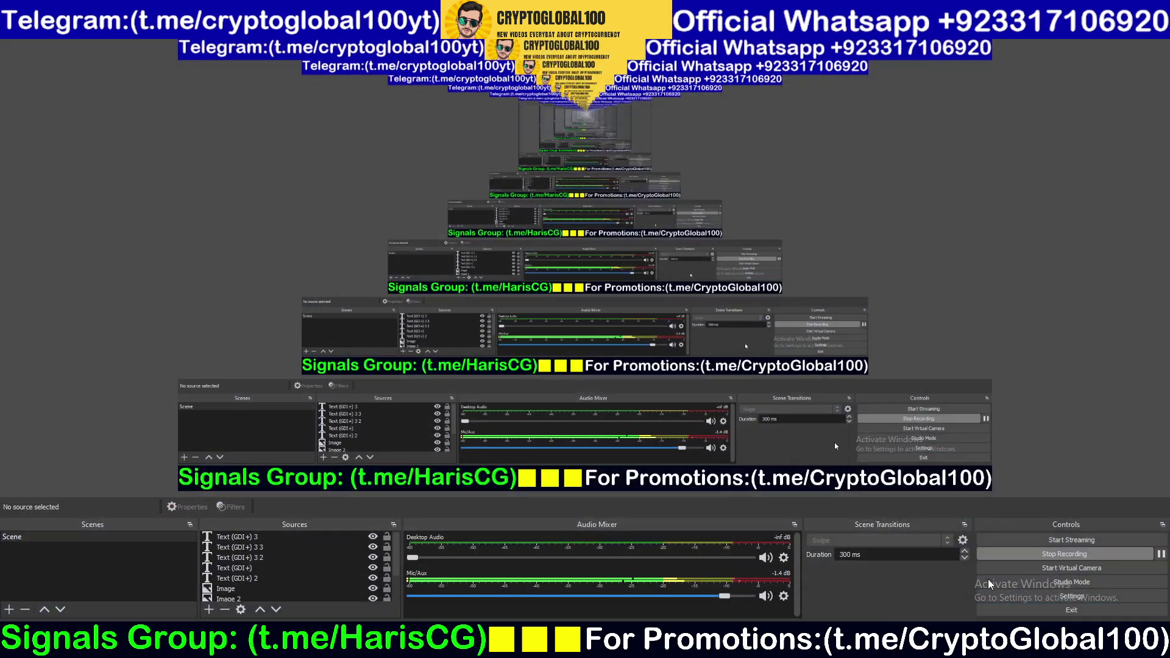